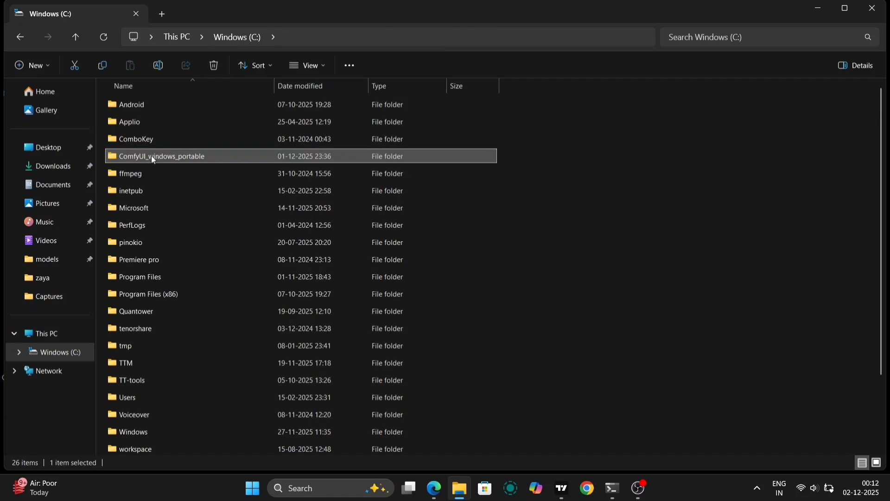
Browse into zaya dataset and inspect the 53 images in zaya and the 106 files in ZAYA _DATA
double_click(151, 155)
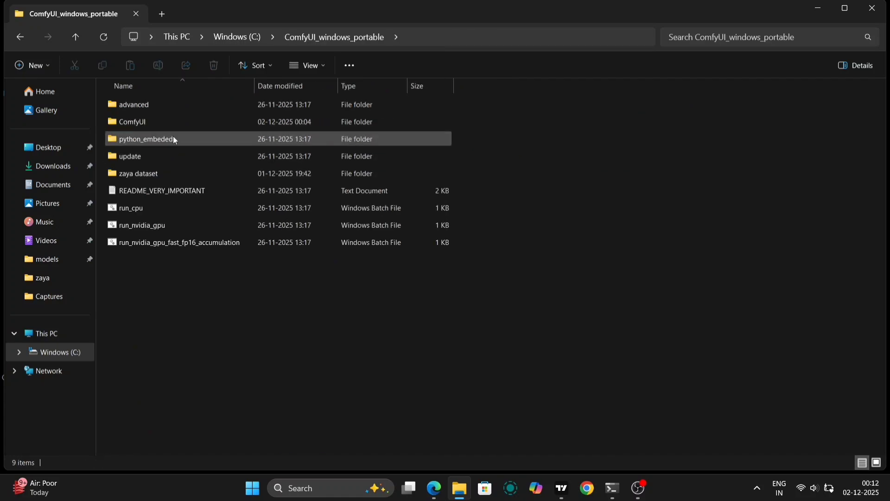
click(133, 173)
double_click(133, 174)
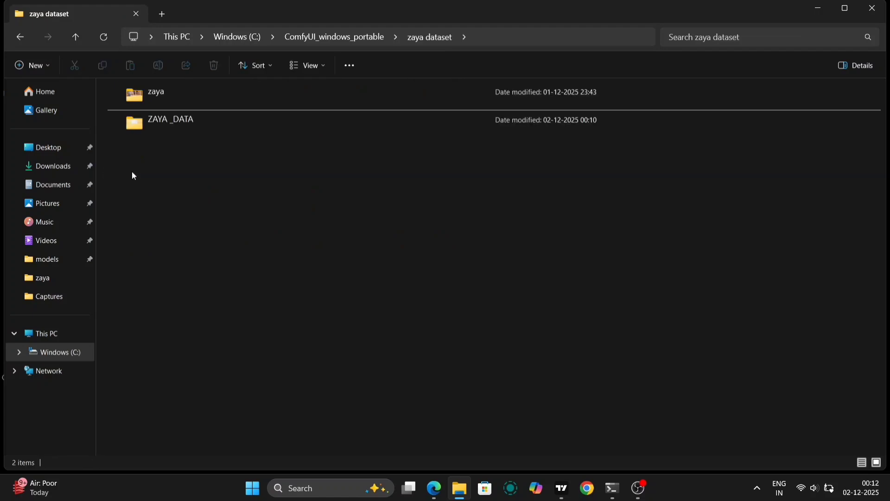
double_click(179, 99)
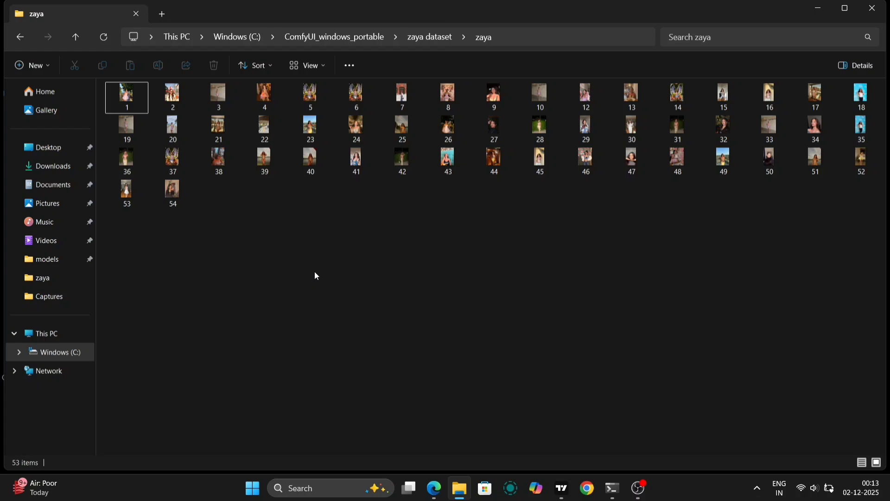
click(20, 37)
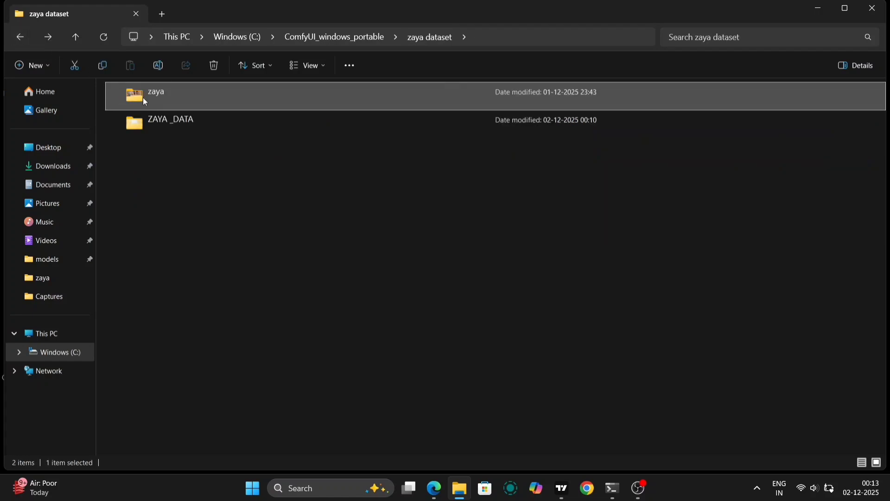
double_click(145, 97)
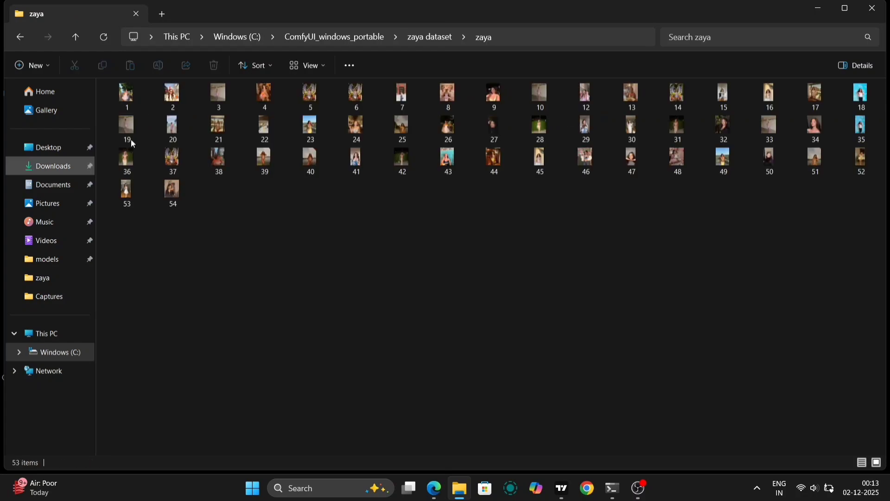
click(17, 36)
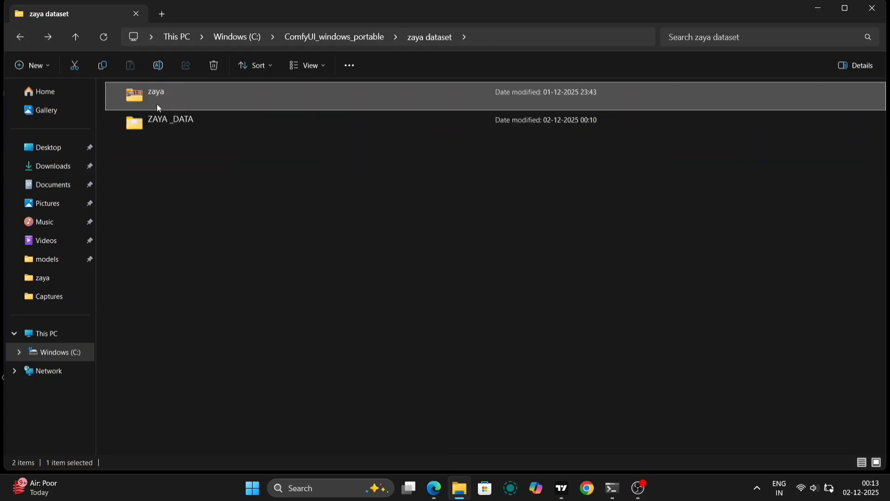
double_click(164, 127)
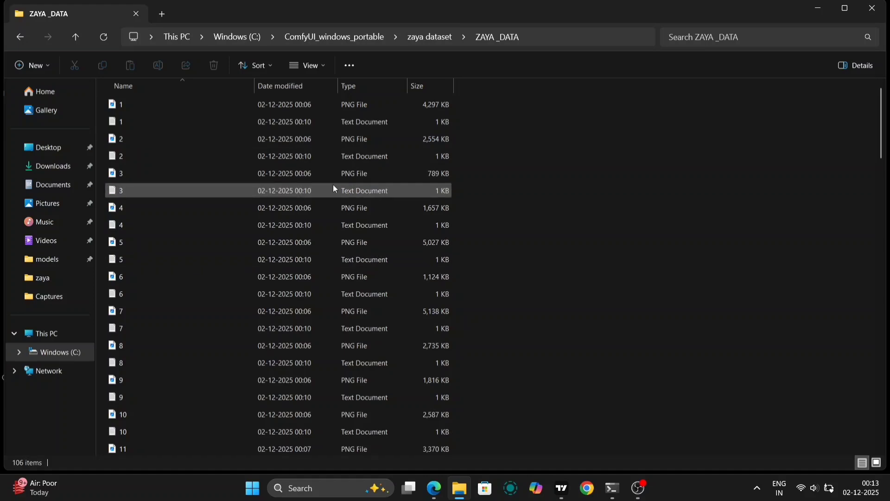
click(19, 38)
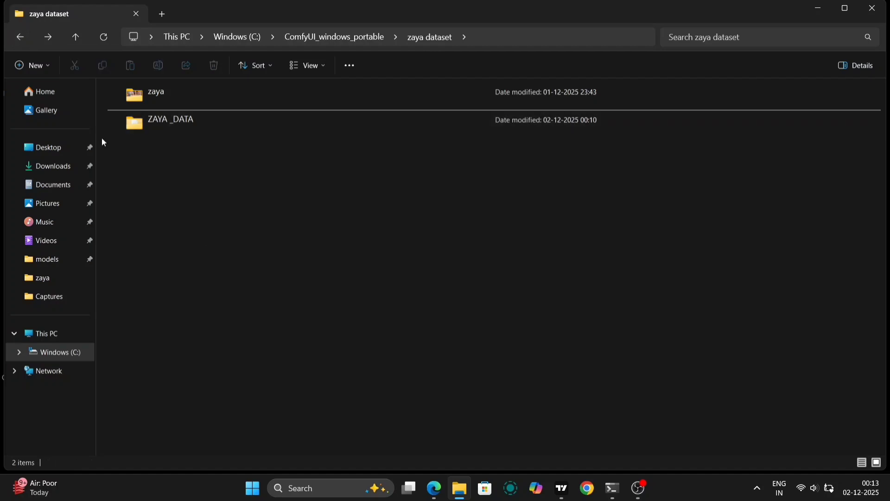
Create a new empty folder named 'zaya 2' inside zaya dataset
click(21, 63)
click(55, 96)
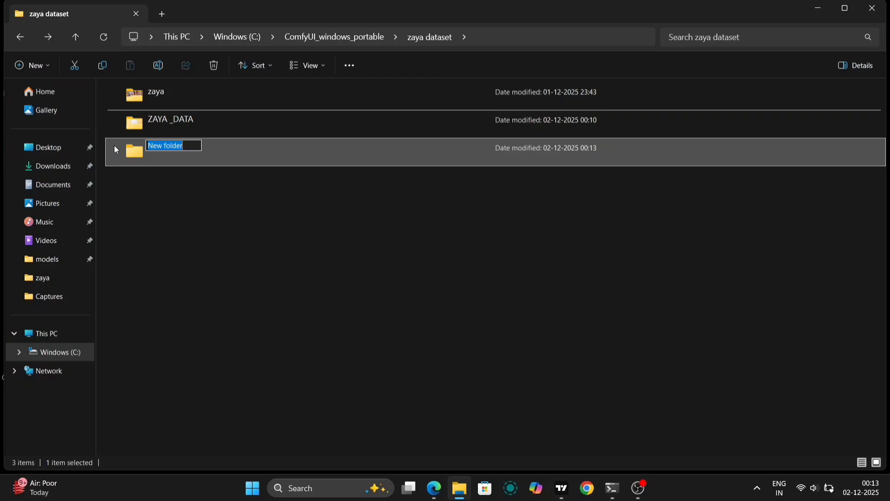
text(zaya 2)
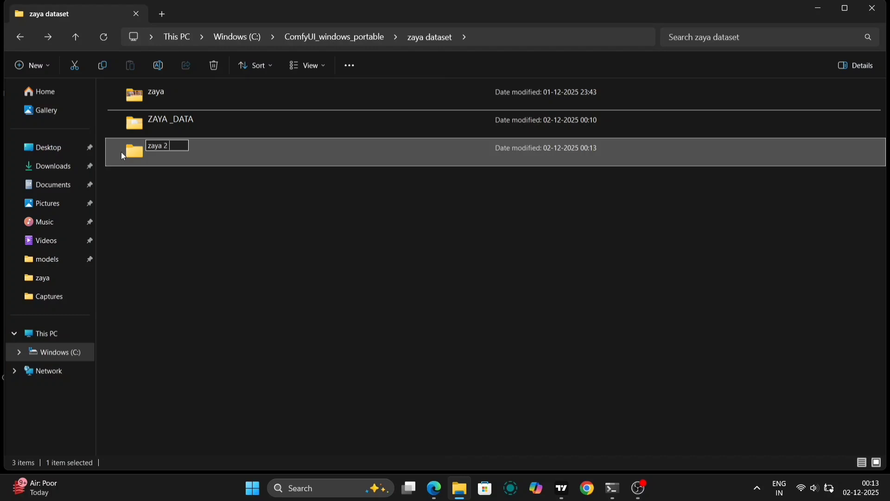
key(Return)
click(186, 238)
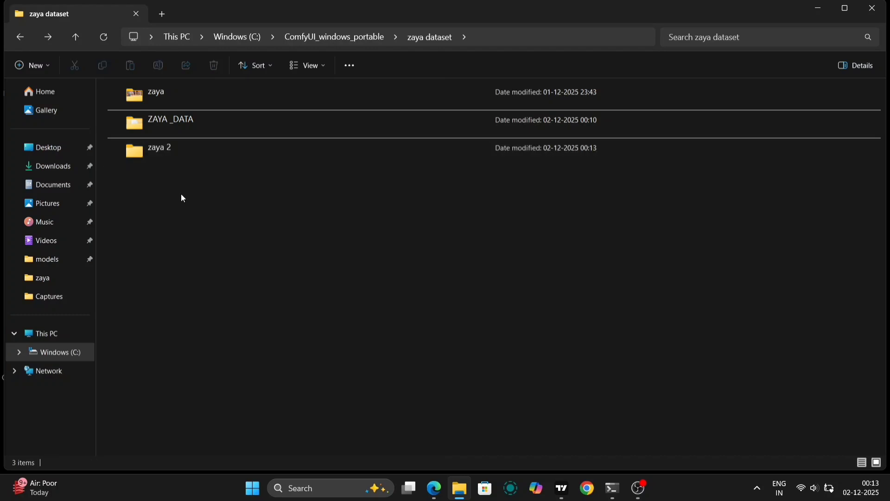
double_click(168, 157)
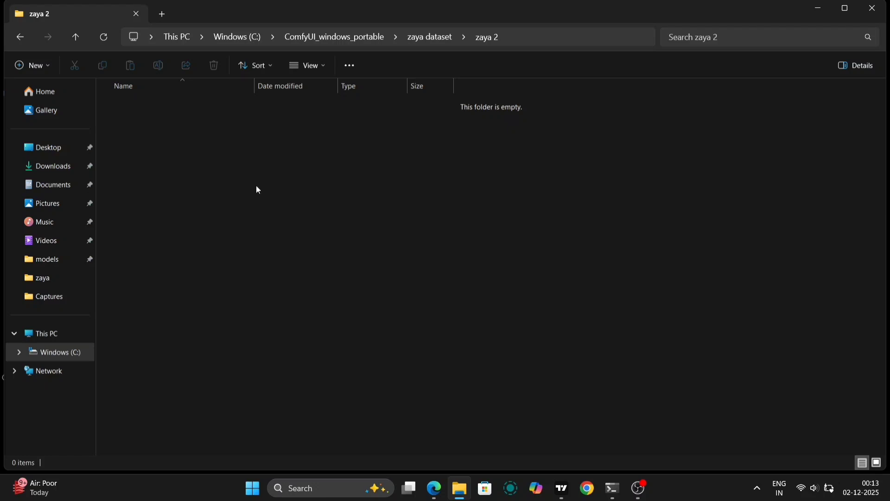
click(18, 37)
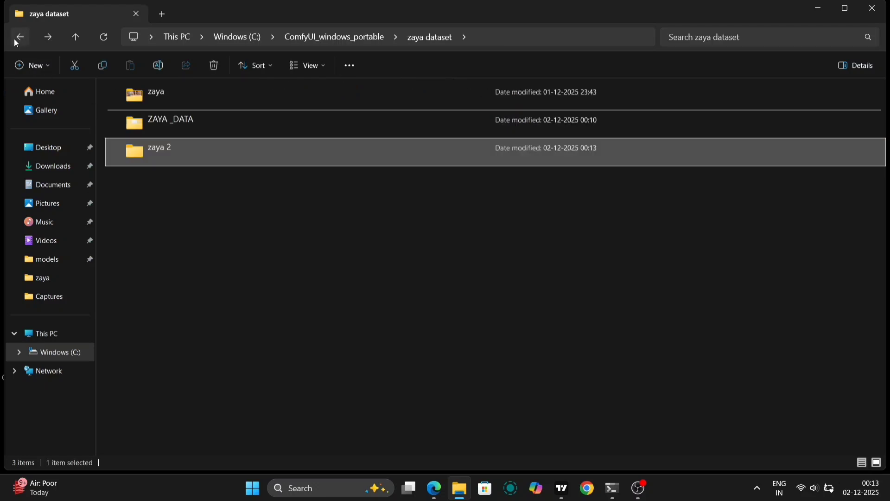
Copy the zaya image folder's full path from the address bar and minimise File Explorer
double_click(171, 104)
click(569, 31)
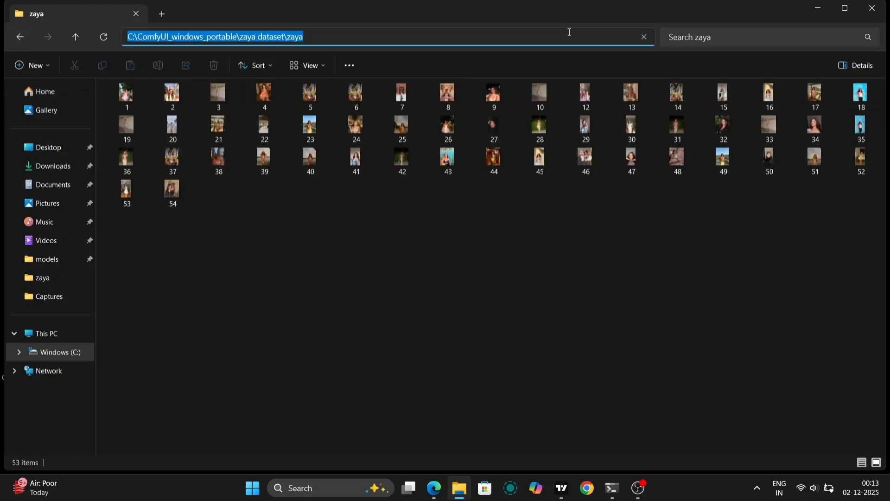
click(560, 36)
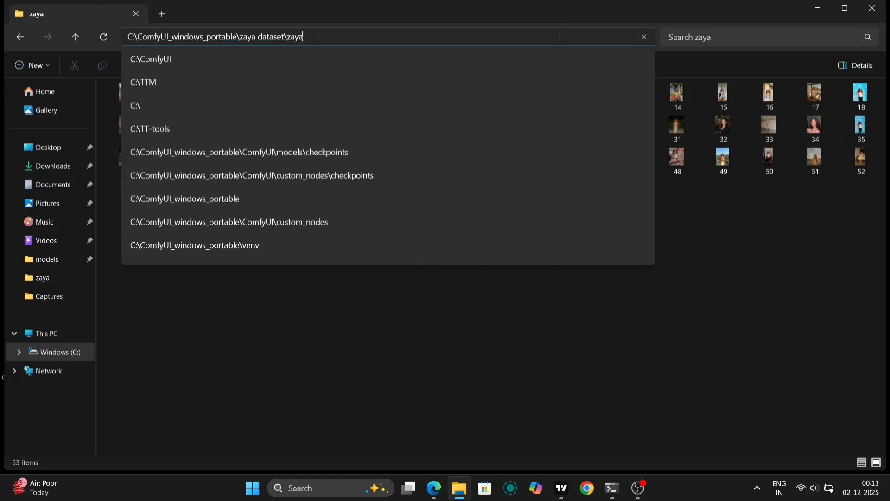
key(ctrl+a)
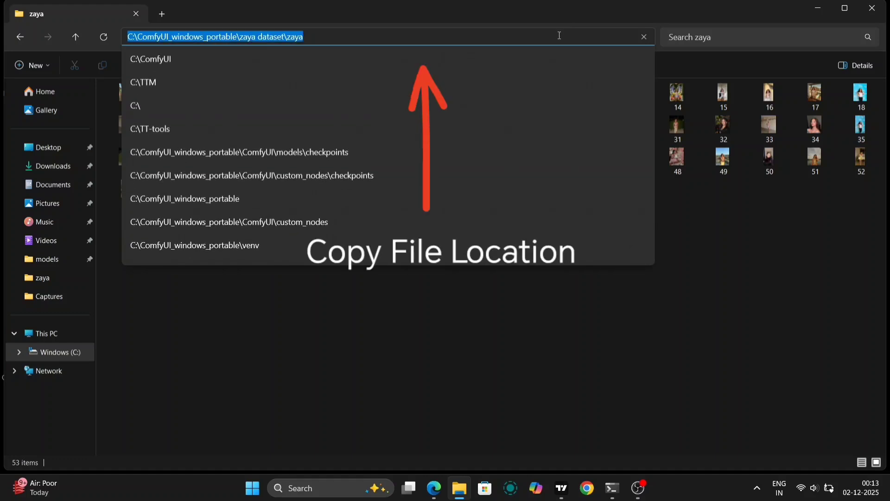
click(552, 328)
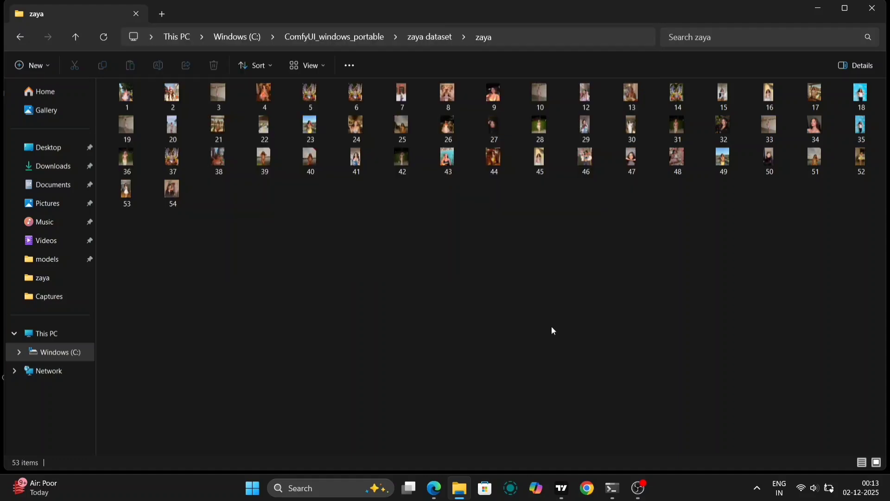
click(818, 8)
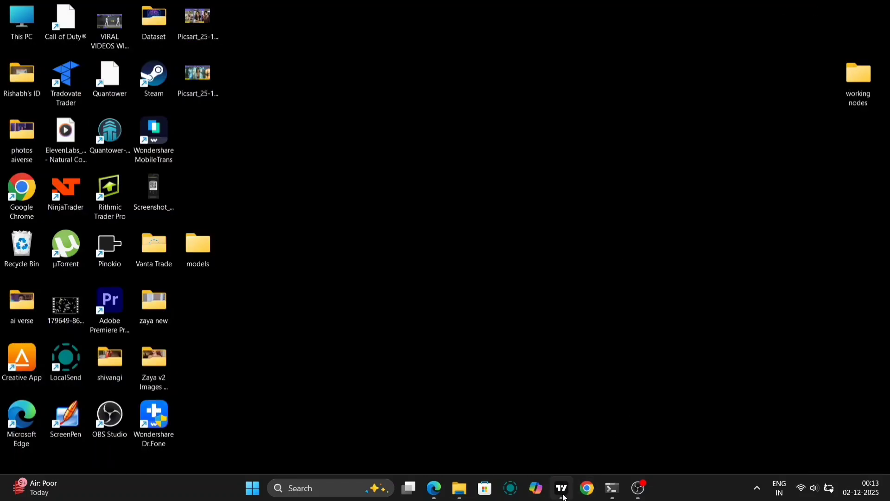
Set Load Image List From Dir's directory to C:\ComfyUI_windows_portable\zaya dataset\zaya
click(434, 488)
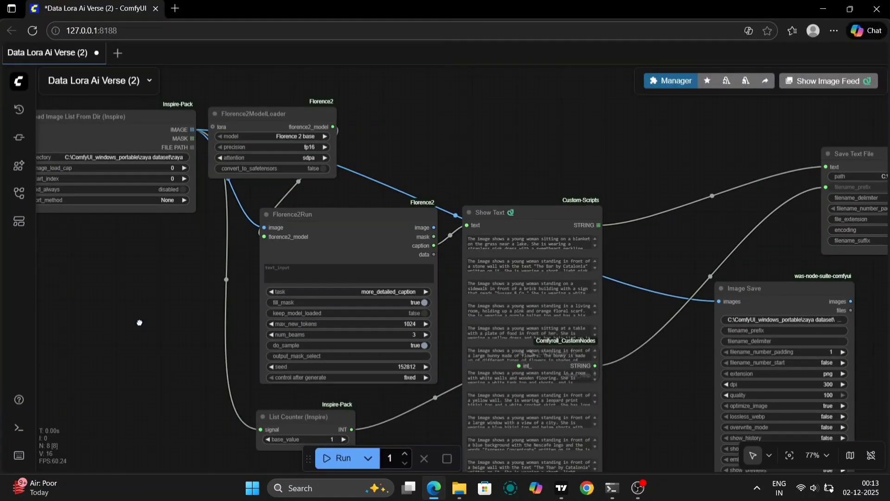
drag(139, 321, 316, 347)
click(303, 182)
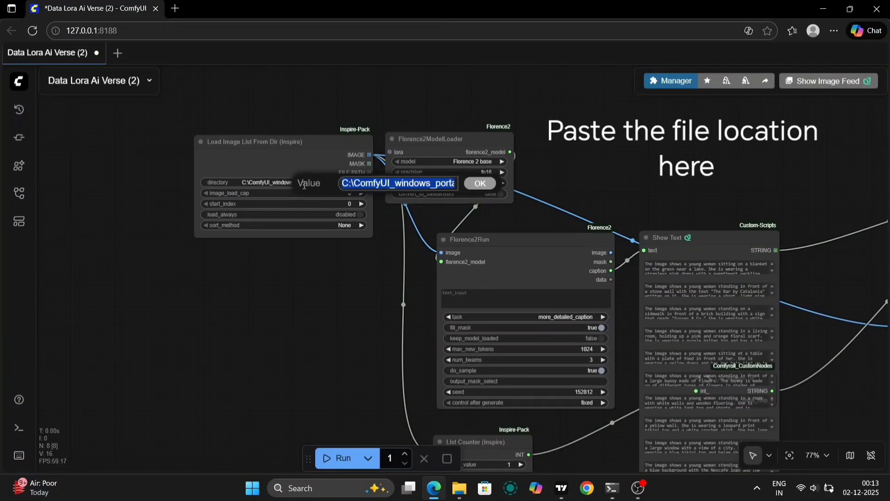
key(BackSpace)
key(ctrl+v)
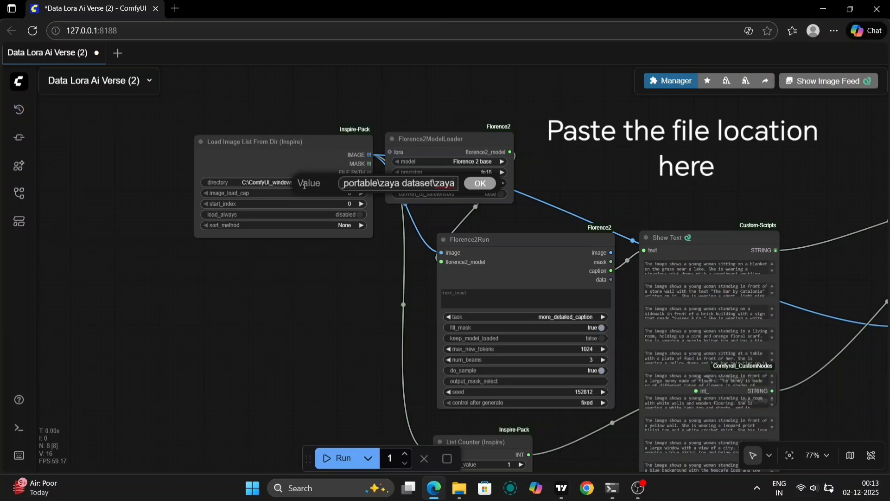
click(479, 182)
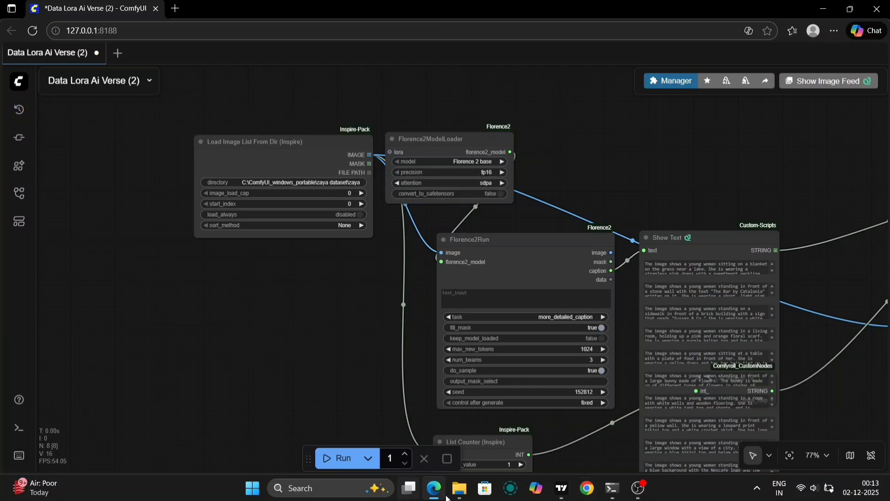
Copy the zaya 2 folder's path from File Explorer's address bar, then minimise the window
click(465, 492)
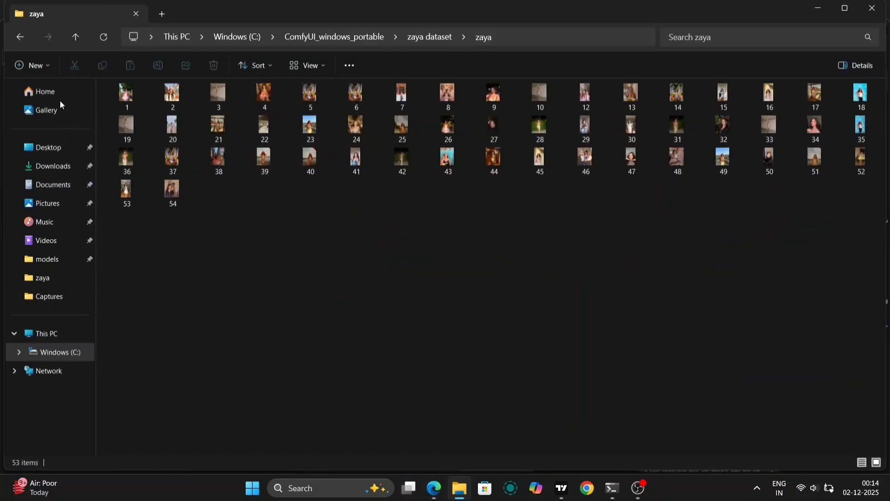
click(19, 37)
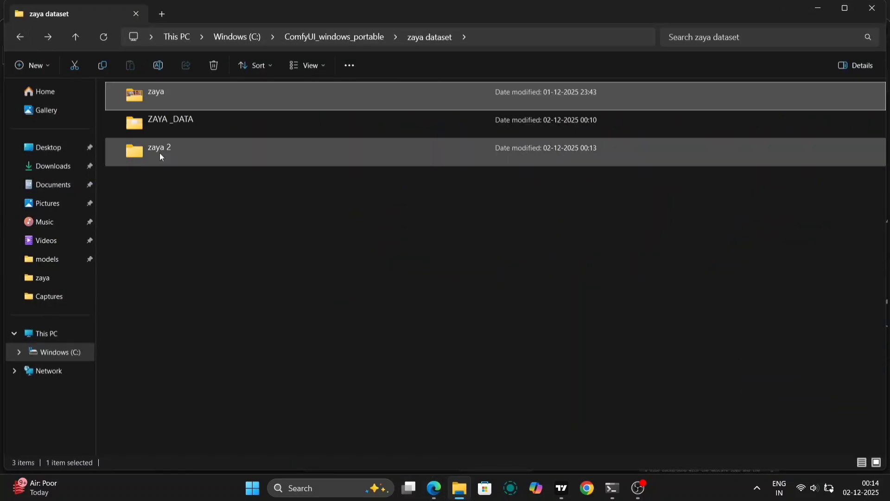
double_click(159, 152)
click(554, 39)
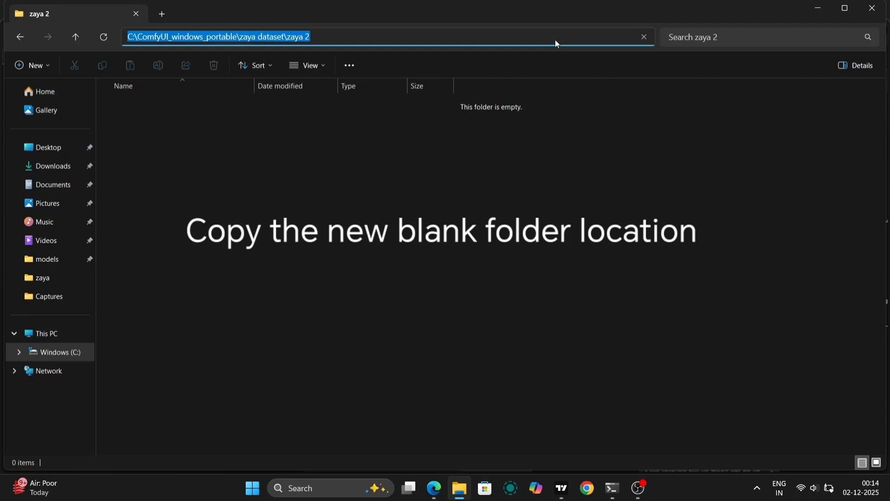
click(557, 40)
key(ctrl+a)
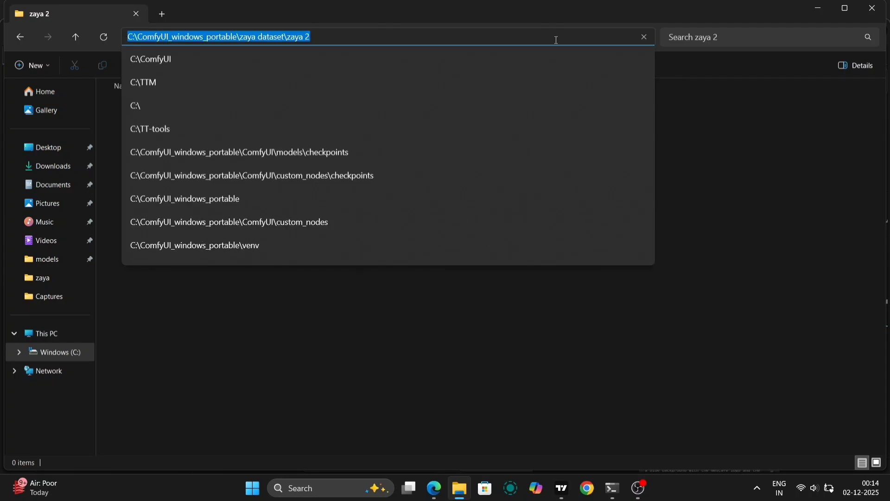
click(822, 5)
Paste the zaya 2 folder path into the Save Text File and Image Save path widgets
scroll(648, 145, right, 10)
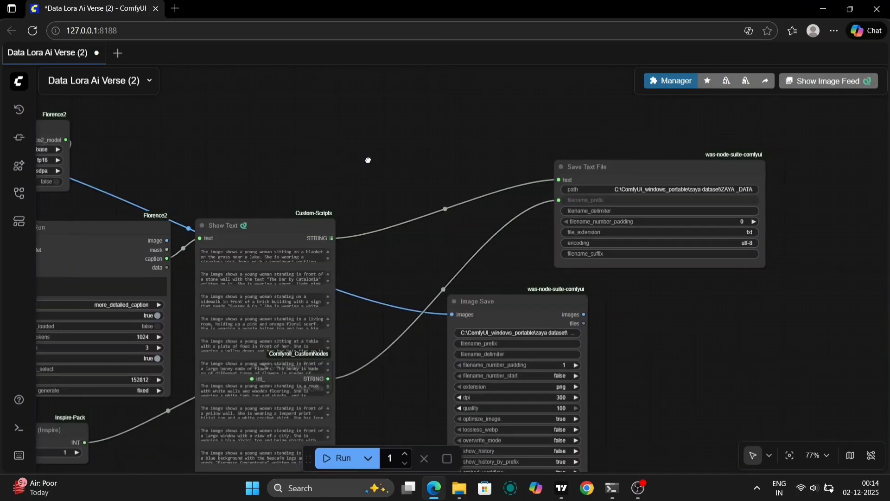
click(482, 192)
key(BackSpace)
key(ctrl+v)
click(656, 194)
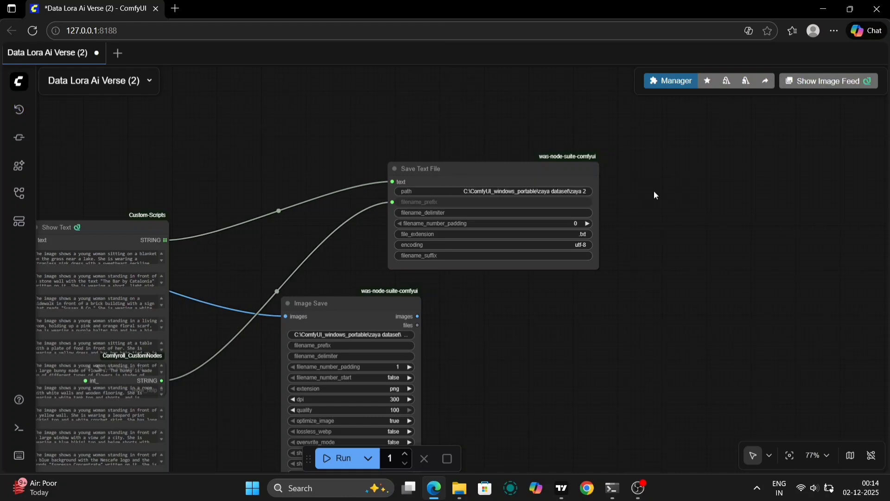
drag(493, 373, 571, 286)
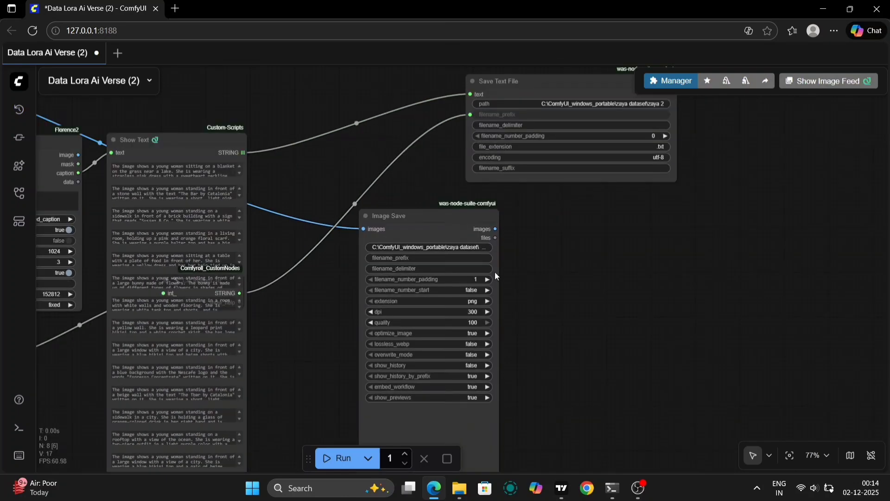
click(461, 248)
key(BackSpace)
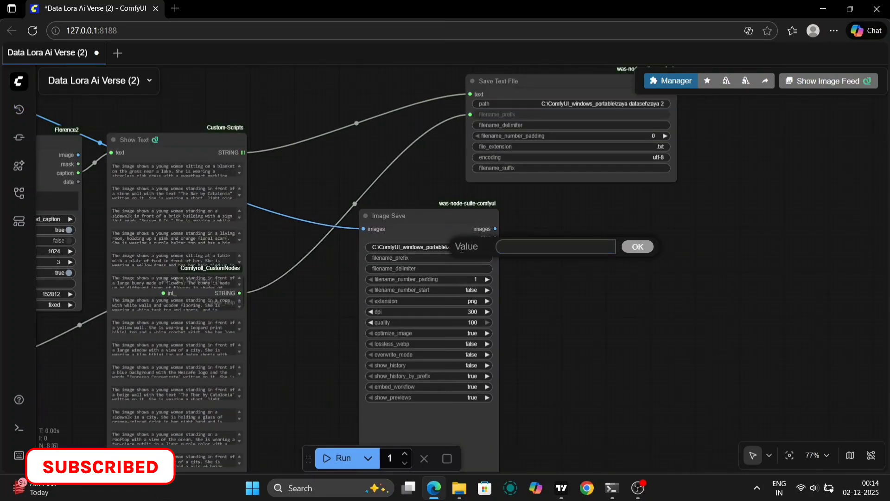
key(ctrl+v)
click(636, 247)
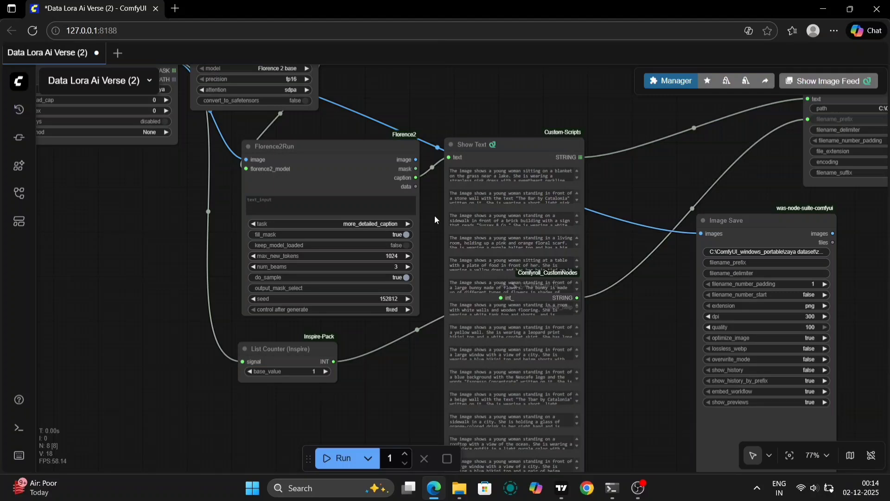
Check the Florence2 caption tasks, then re-enter the zaya 2 path in both save nodes
scroll(435, 215, up, 5)
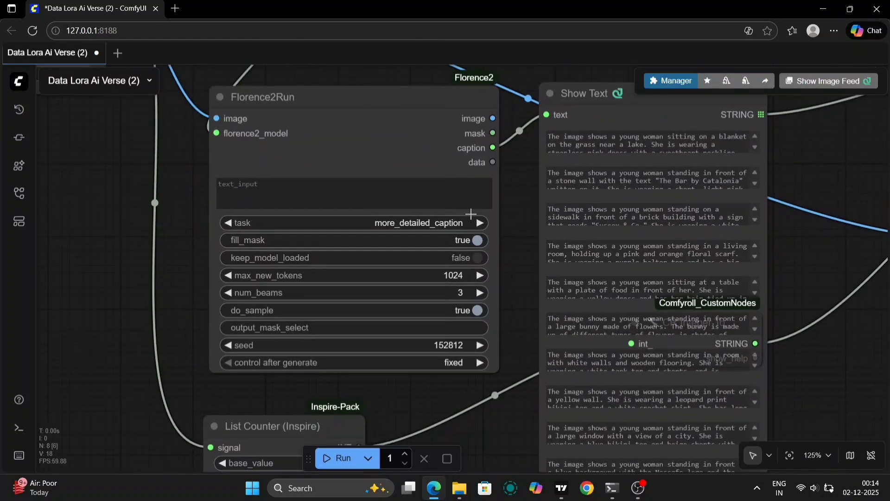
click(429, 222)
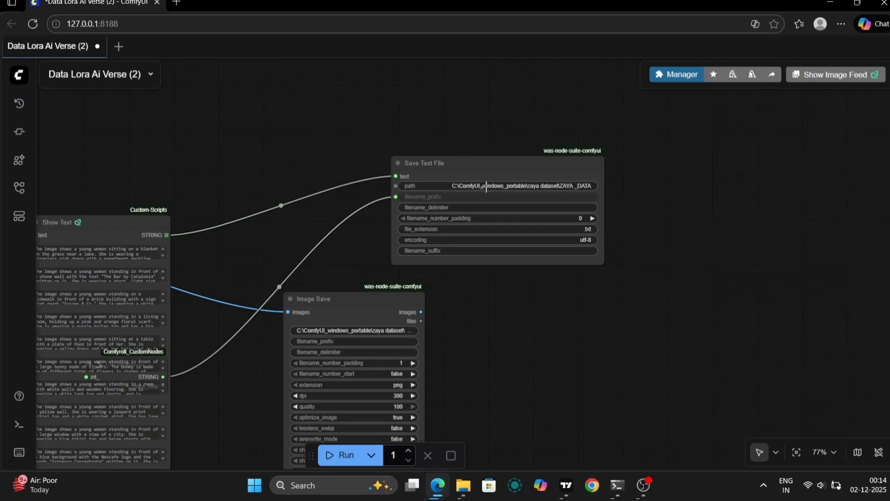
click(486, 187)
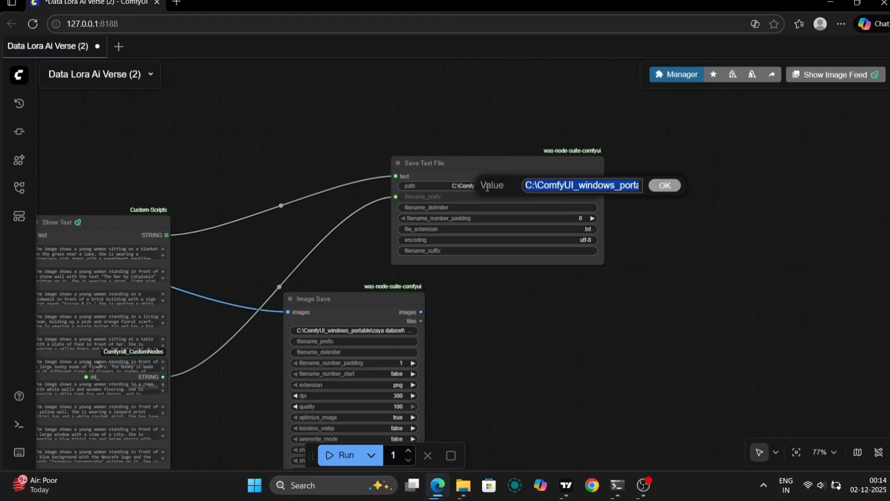
key(BackSpace)
key(ctrl+v)
click(662, 190)
drag(496, 365, 574, 281)
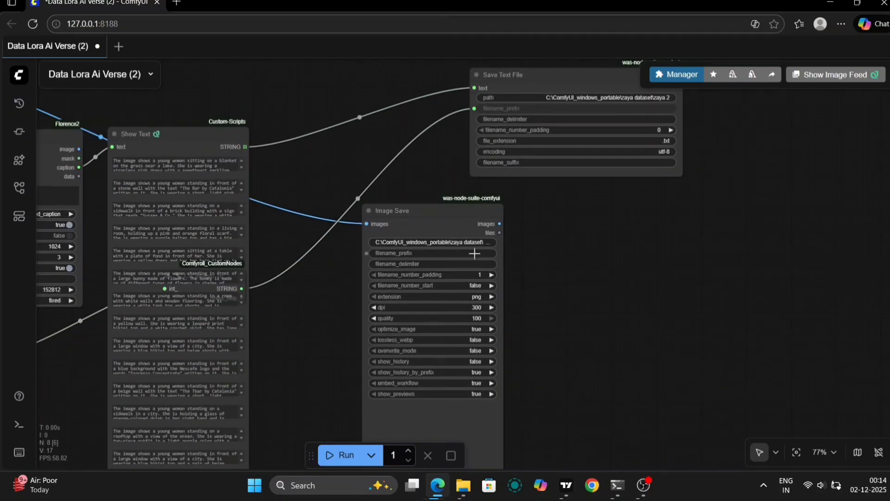
click(466, 242)
key(BackSpace)
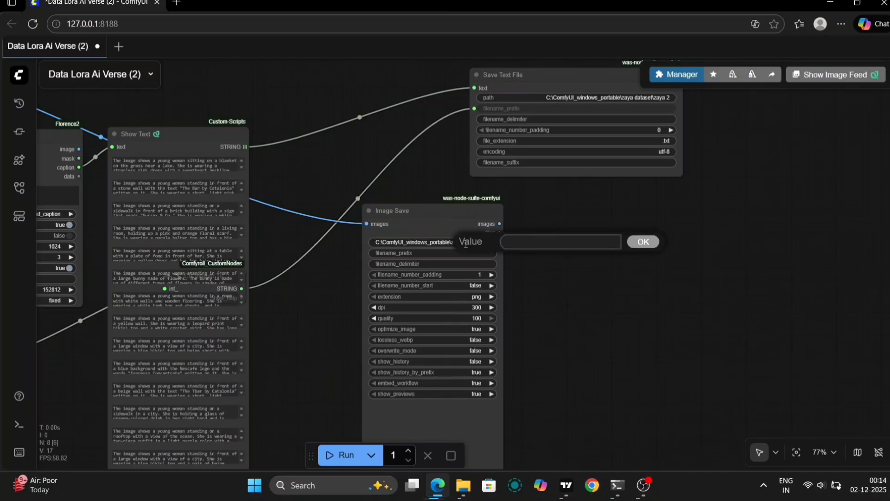
key(ctrl+v)
click(643, 241)
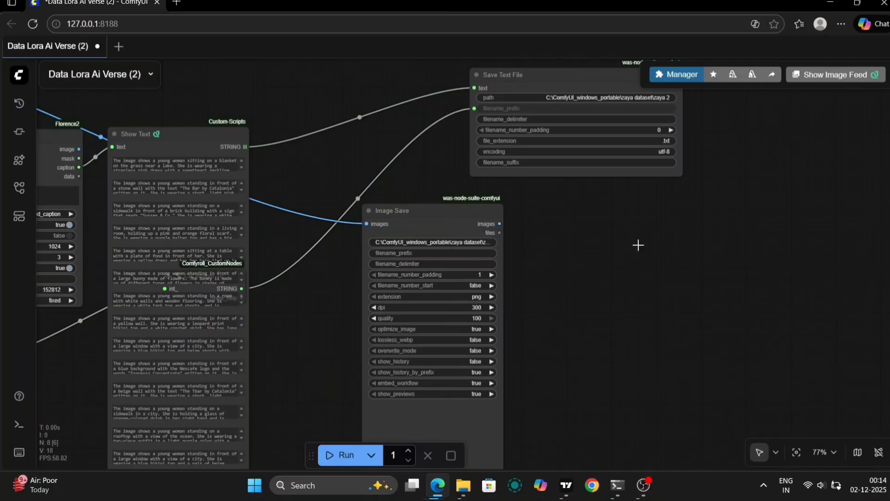
Bring the Florence2 caption nodes back into view and review the caption task list
drag(413, 230, 643, 193)
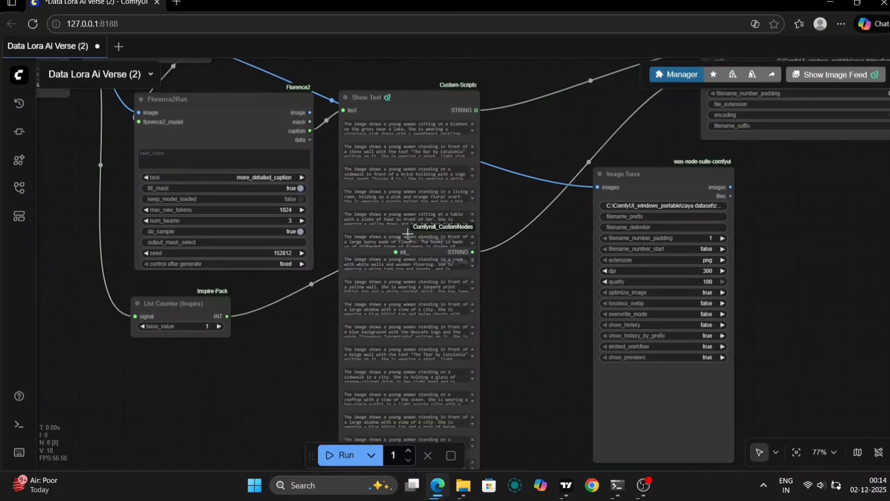
drag(268, 369, 377, 411)
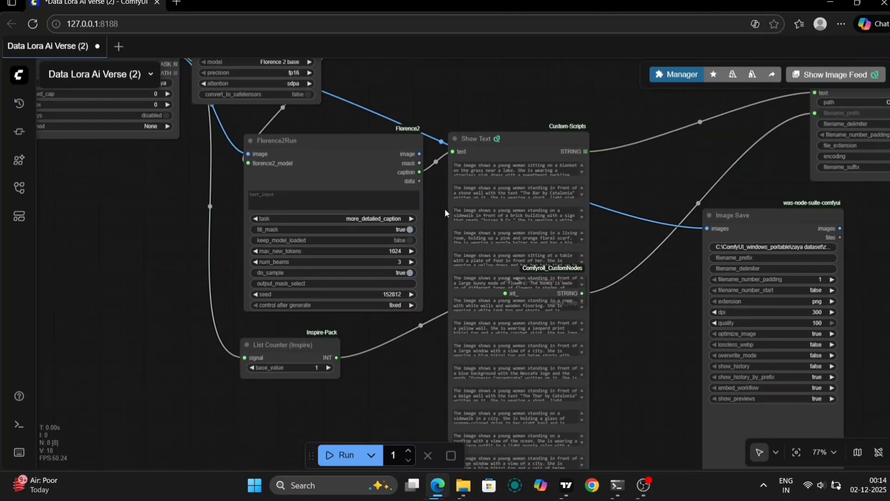
scroll(301, 212, up, 5)
click(381, 219)
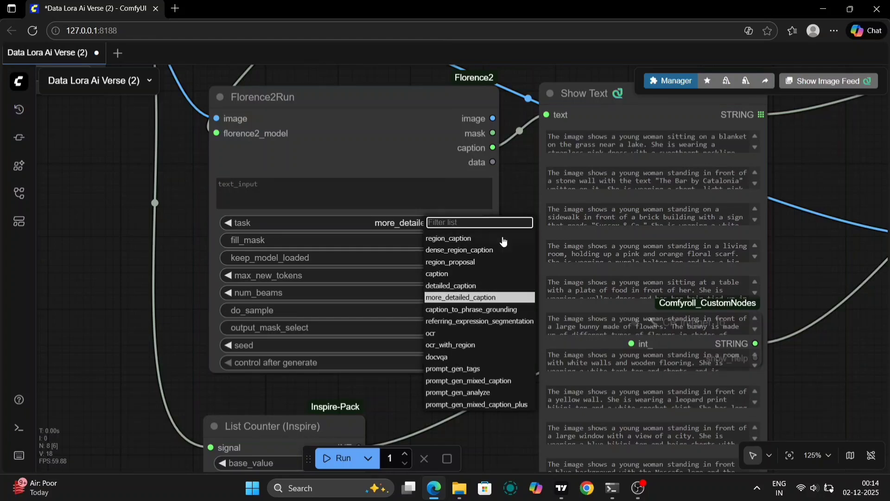
Keep the caption task at more_detailed_caption and run the captioning workflow
click(805, 261)
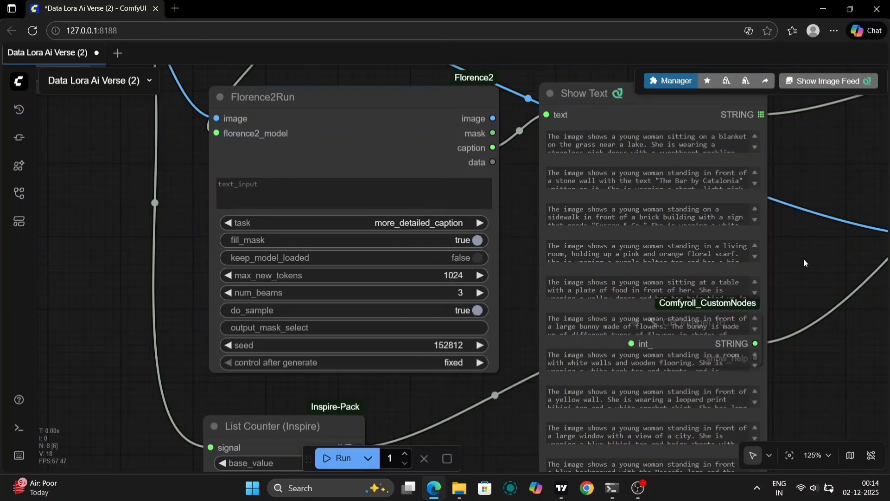
drag(799, 259, 270, 337)
scroll(501, 294, down, 3)
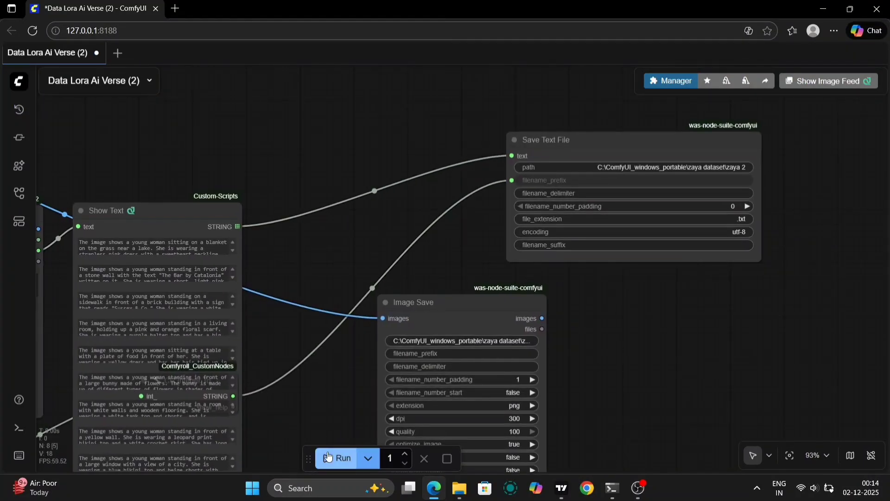
click(328, 458)
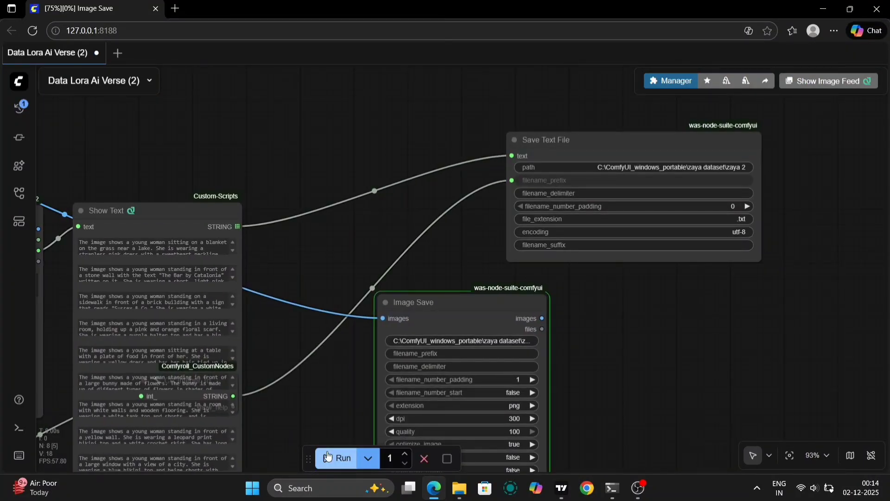
Review the run log and confirm the 53 images saved in zaya 2
click(611, 488)
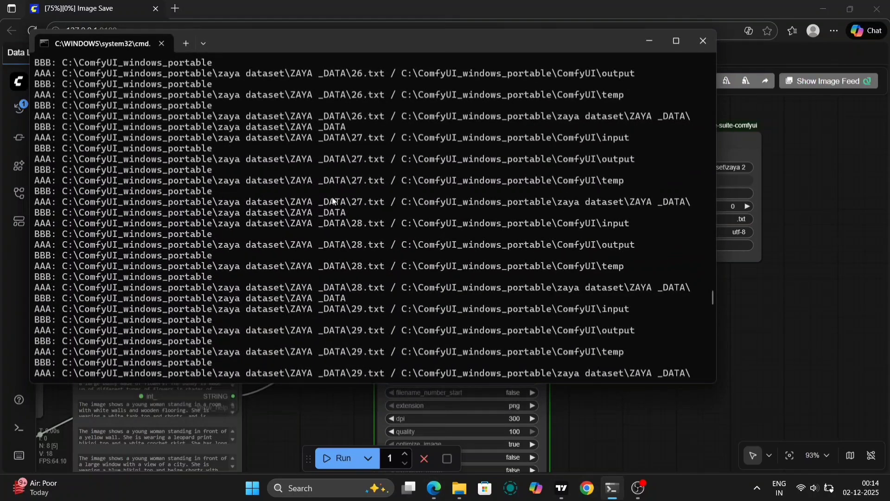
scroll(418, 235, down, 20)
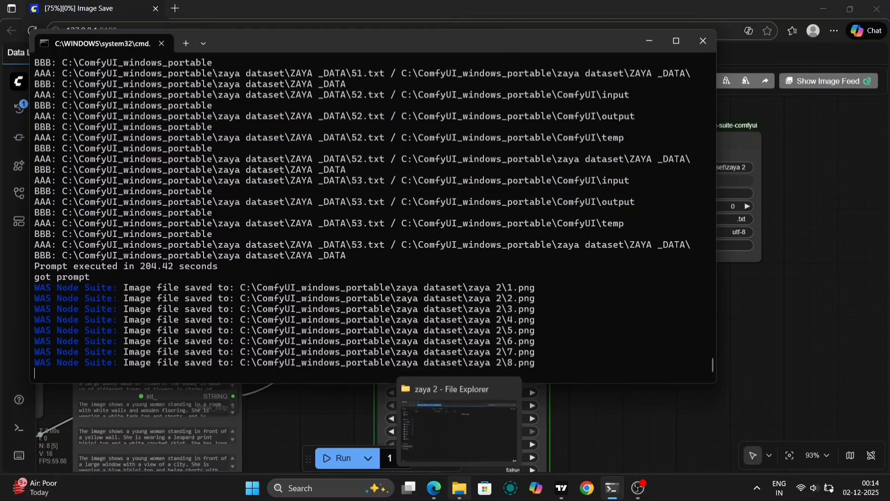
click(458, 488)
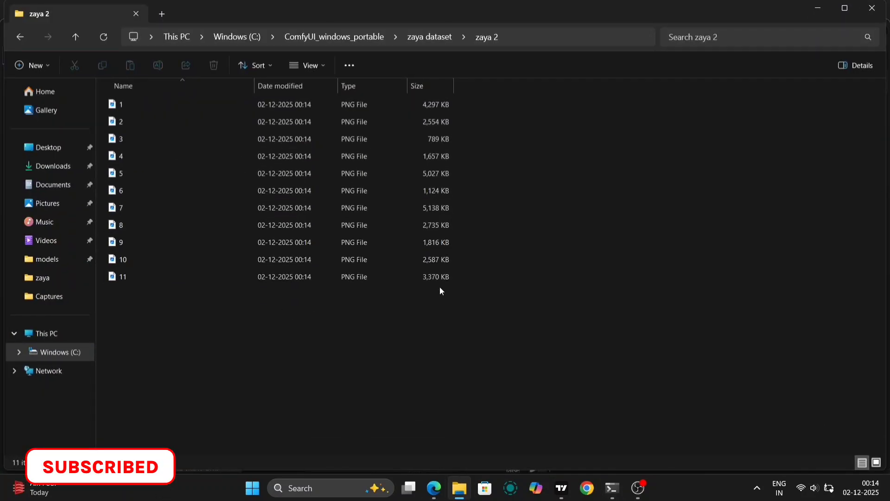
click(817, 9)
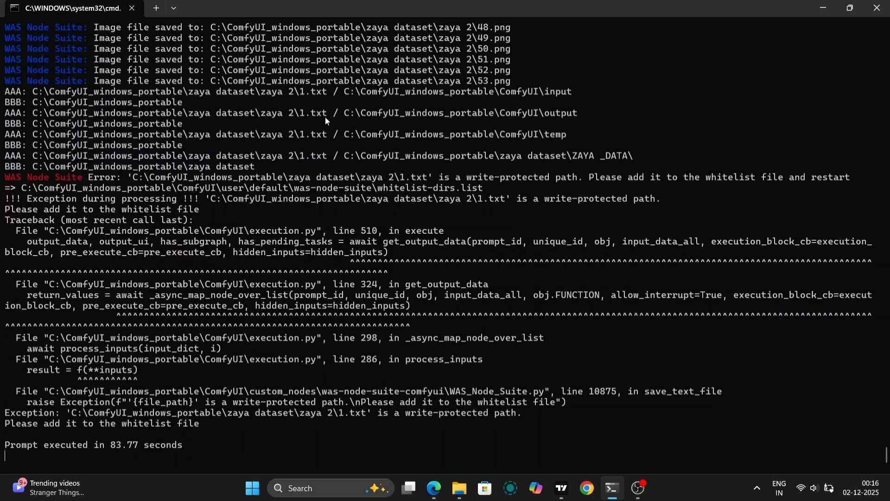
Highlight the write-protected path error for the caption text in the Command Prompt log
scroll(385, 113, up, 9)
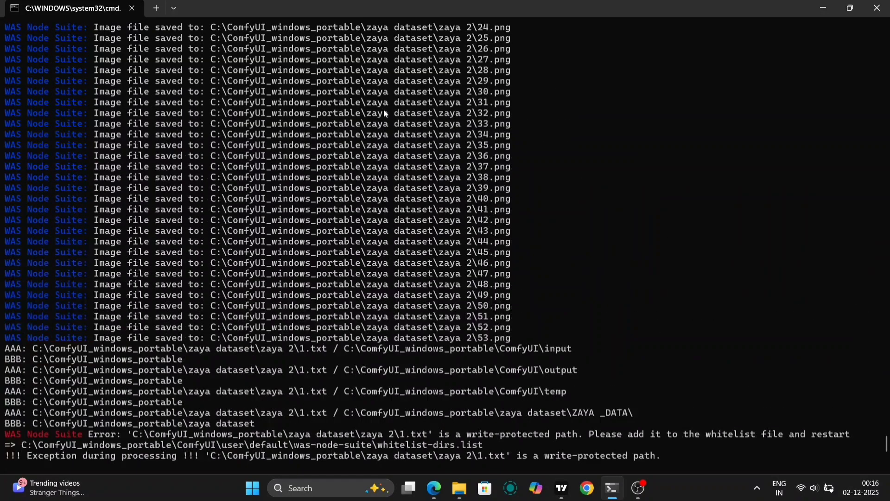
scroll(384, 113, down, 8)
drag(5, 190, 528, 200)
drag(461, 188, 578, 188)
key(ctrl+c)
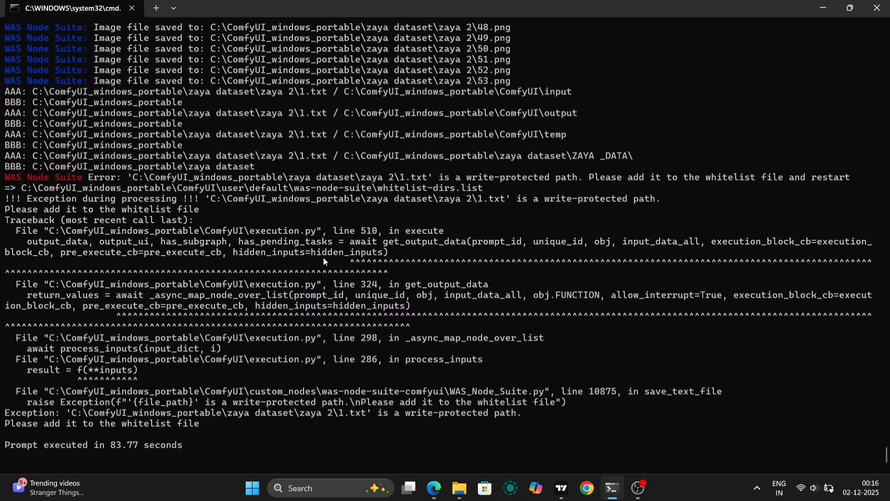
Navigate to ComfyUI\user\default\was-node-suite and bring up whitelist-dirs.list's context menu
click(460, 488)
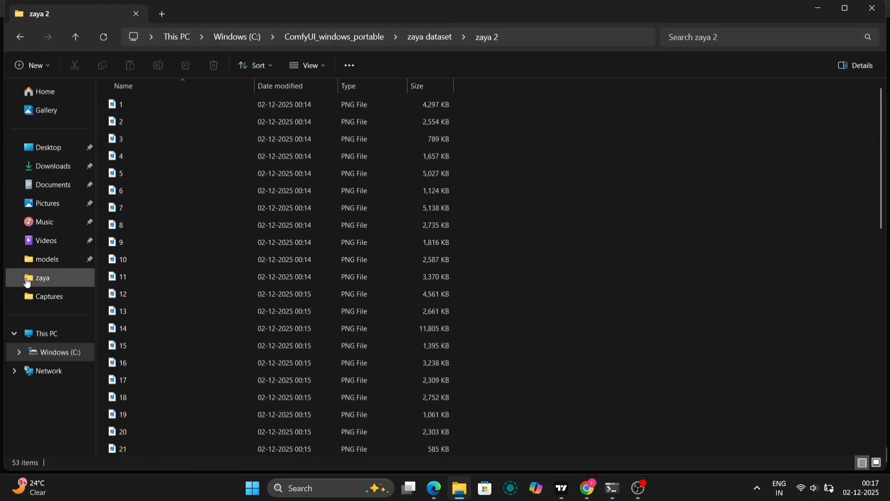
click(65, 352)
double_click(187, 153)
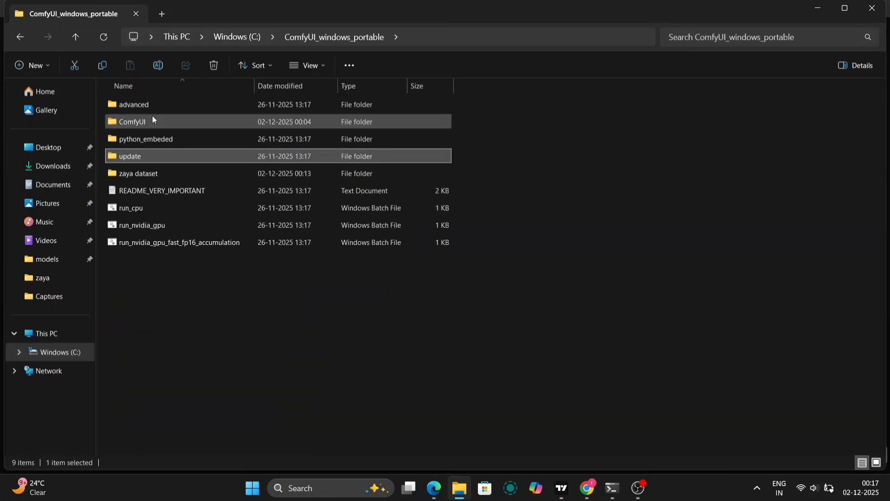
double_click(168, 124)
scroll(171, 357, down, 7)
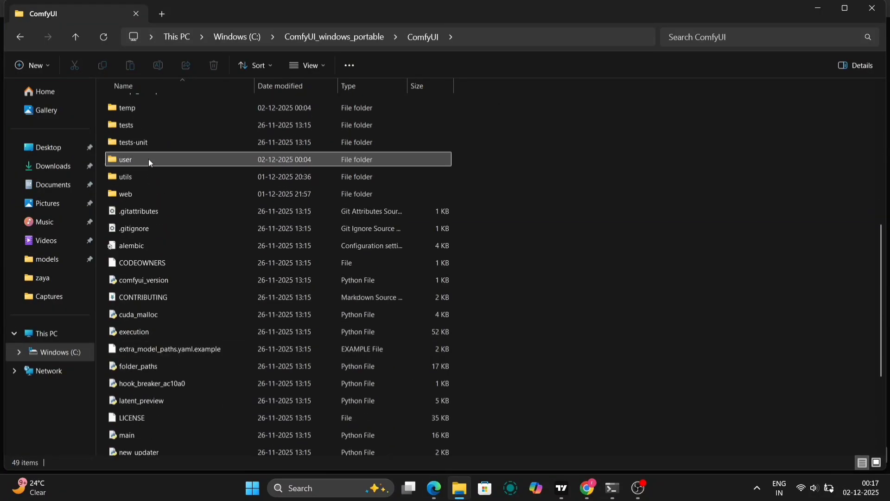
double_click(148, 159)
double_click(149, 101)
double_click(163, 119)
click(132, 106)
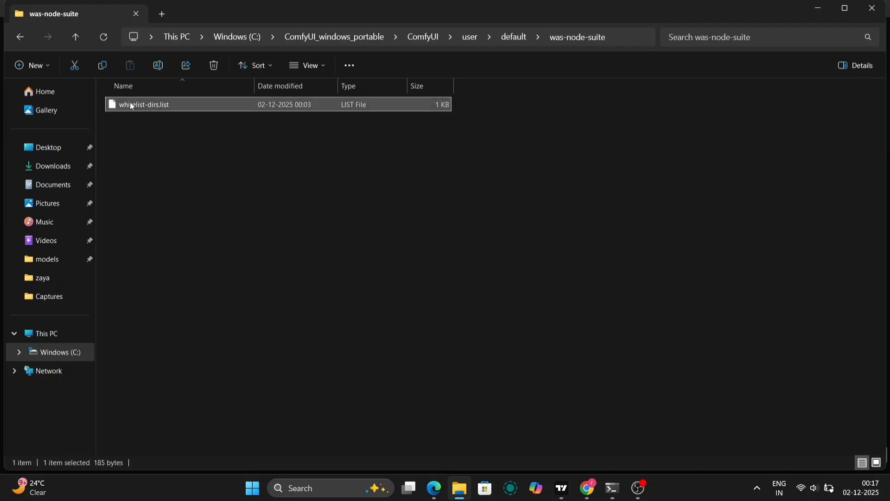
right_click(132, 107)
Open whitelist-dirs.list in Notepad, add the zaya 2 path on a new line, save and close
click(199, 285)
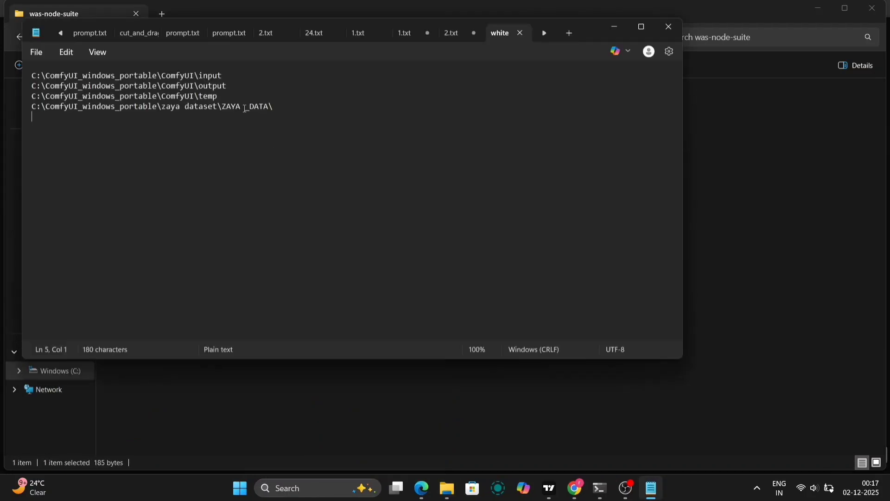
key(ctrl+v)
key(Return)
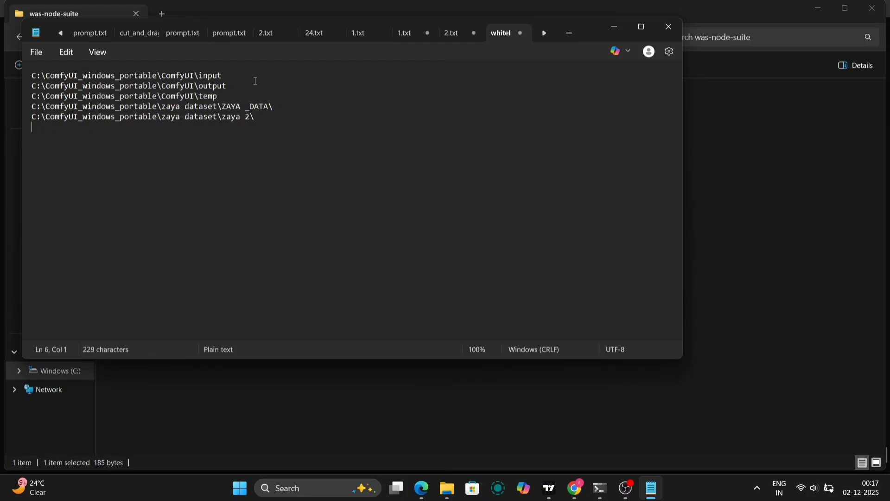
click(35, 53)
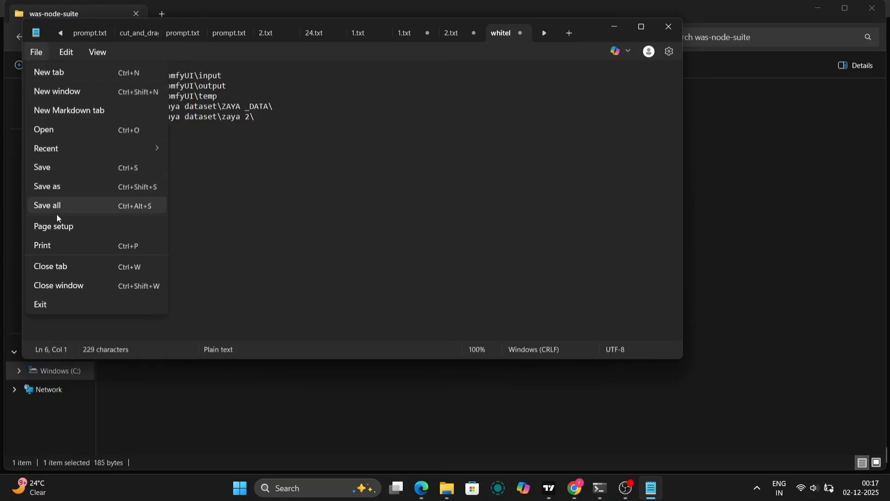
click(68, 168)
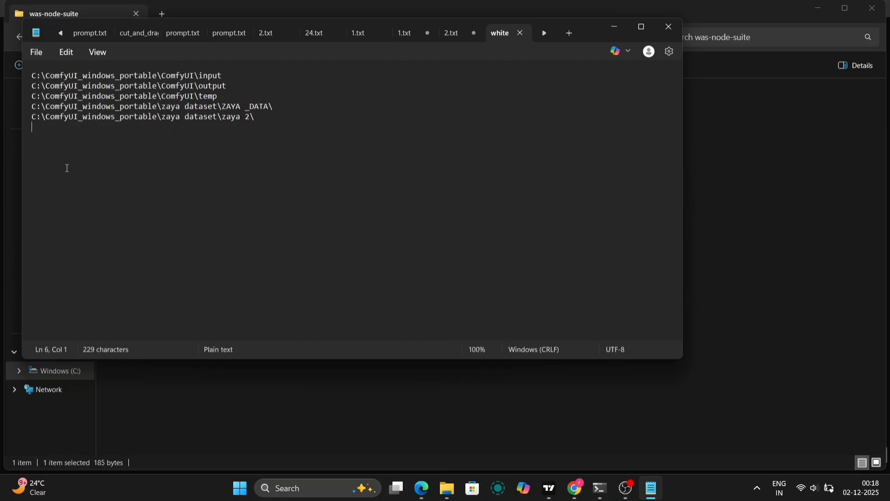
click(671, 25)
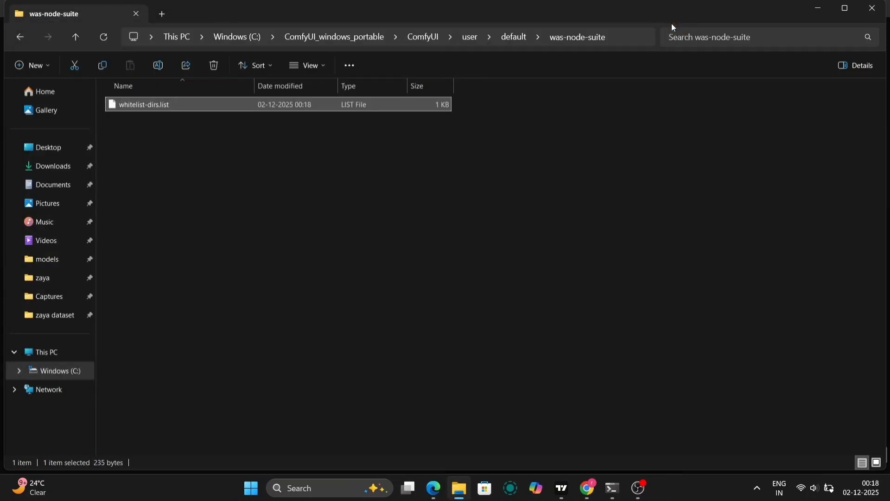
Scroll the cmd log to verify captions through 53.txt and copy the final 345.65-second lines
click(828, 11)
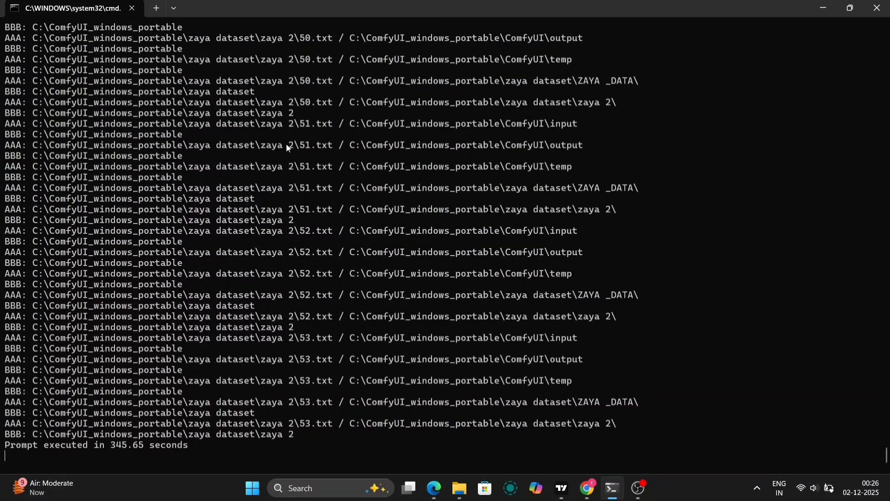
scroll(287, 146, up, 14)
scroll(285, 143, up, 20)
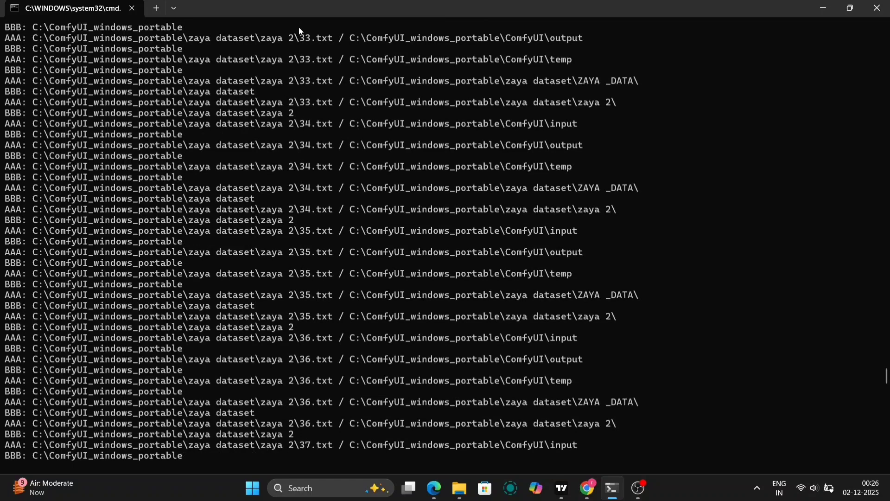
drag(298, 31, 329, 361)
right_click(330, 360)
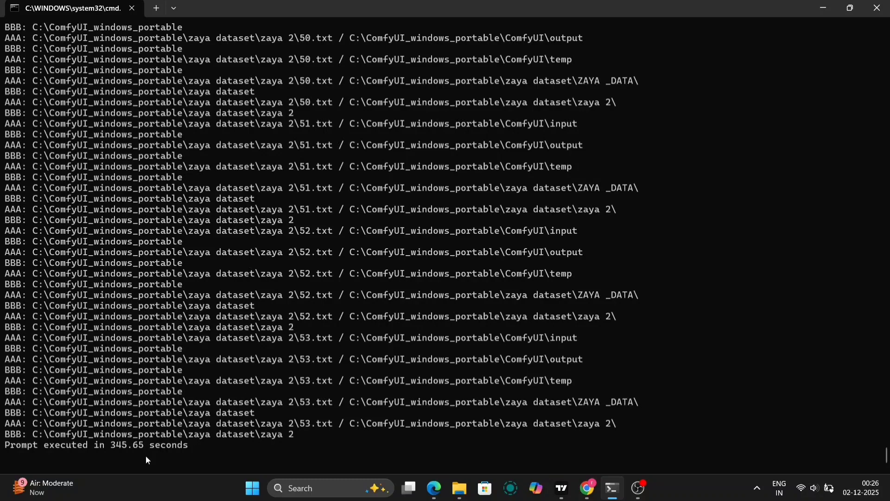
drag(61, 444, 117, 412)
right_click(308, 411)
Open the zaya 2 folder in File Explorer and read the Florence2 caption 10.txt in Notepad
mouse_move(434, 487)
click(465, 438)
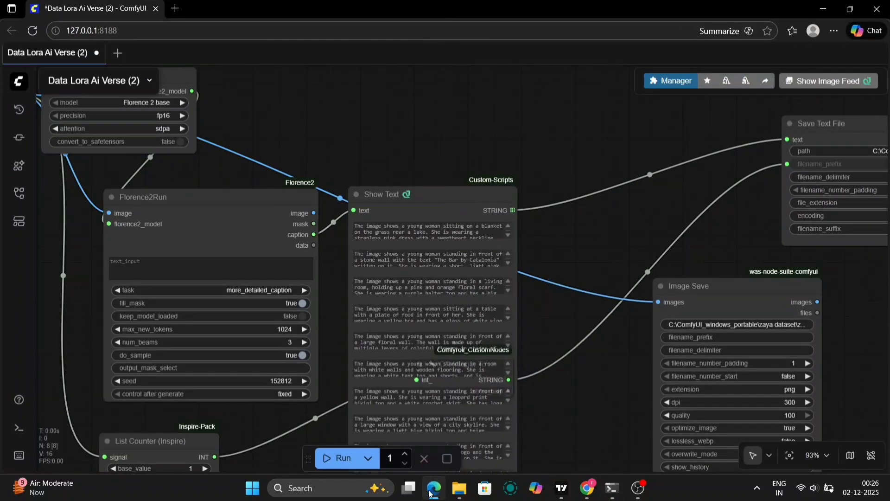
key(alt+Tab)
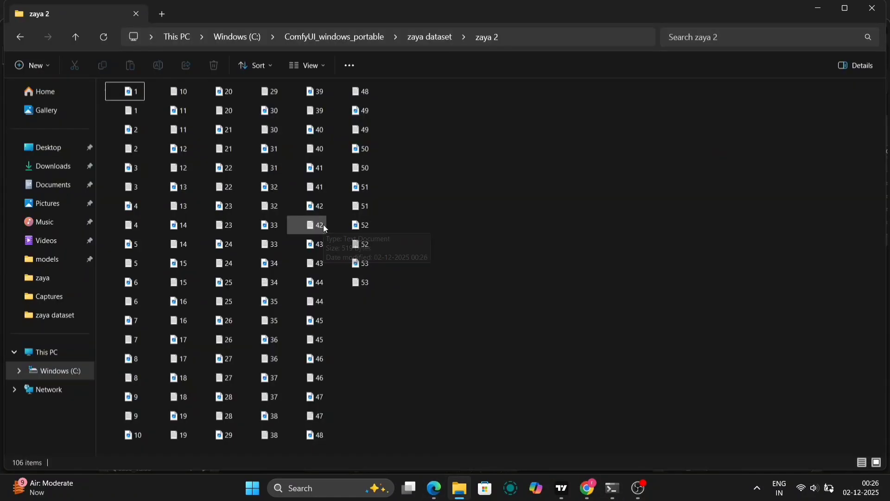
click(20, 37)
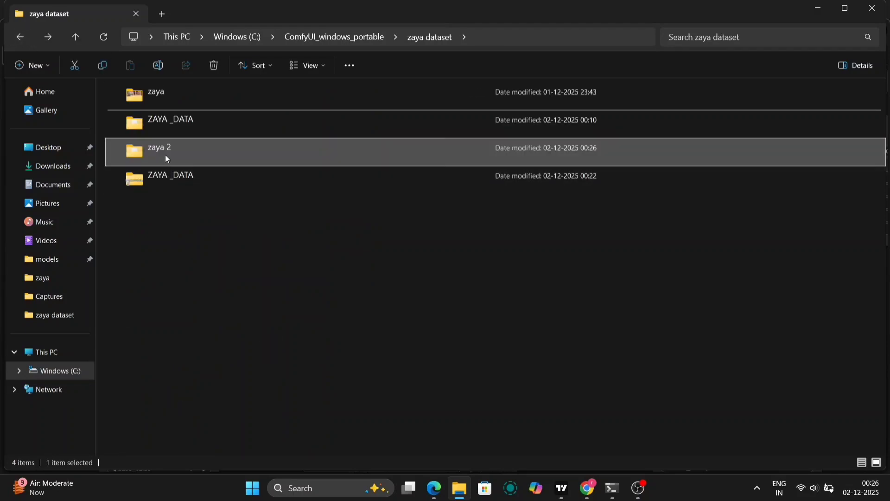
double_click(167, 158)
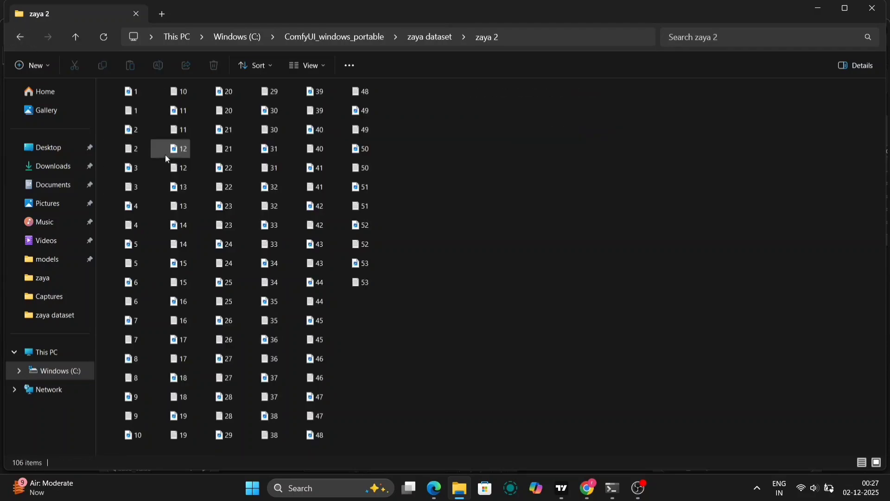
double_click(183, 100)
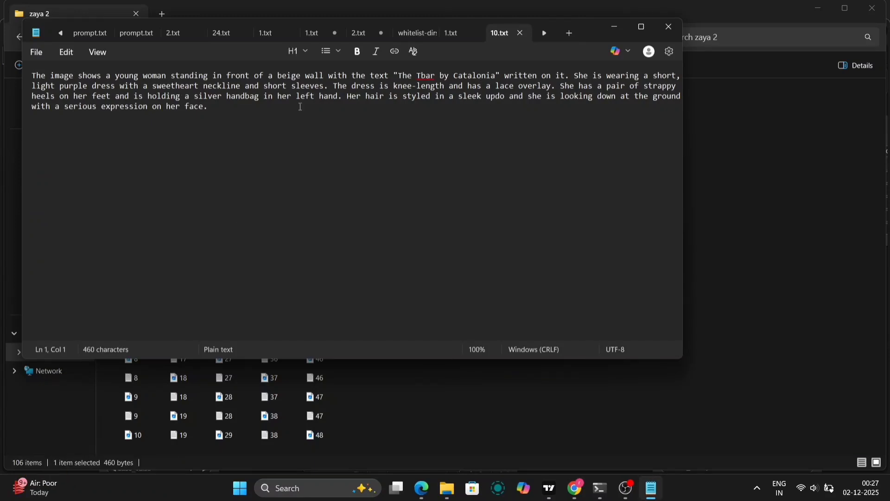
click(668, 30)
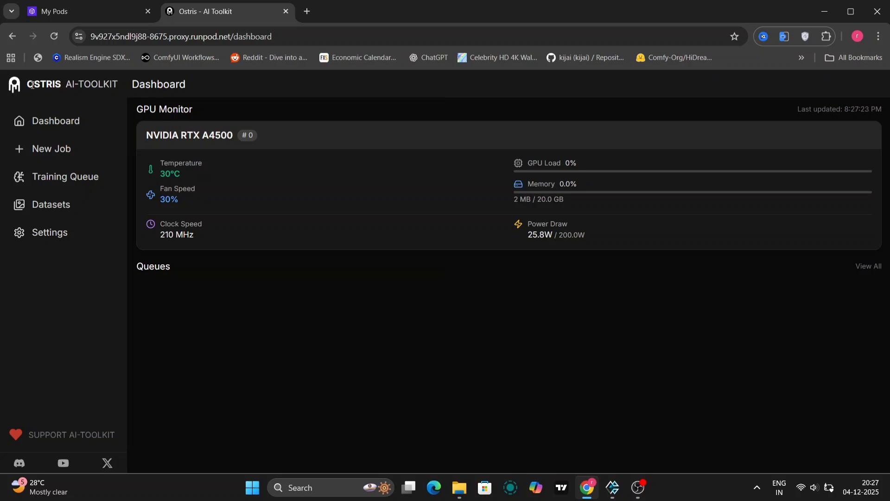
Create a new empty dataset named 'Zaya Z image' from the Datasets page
drag(33, 86, 119, 87)
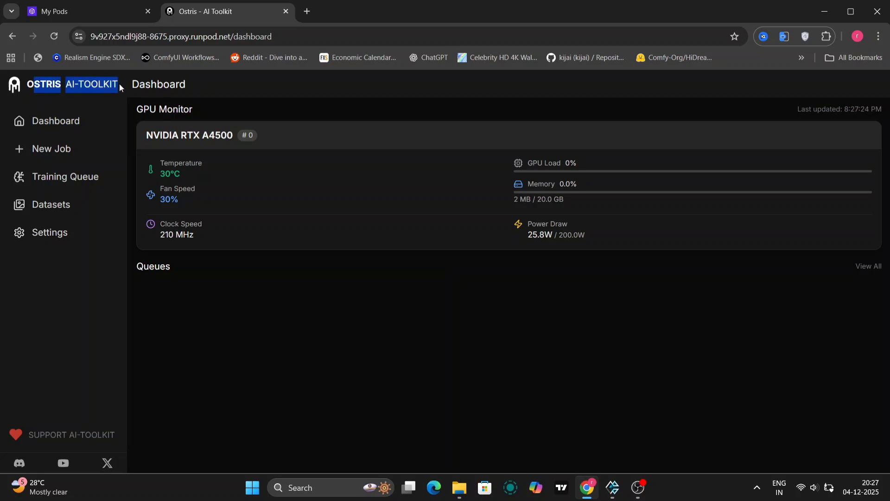
click(61, 176)
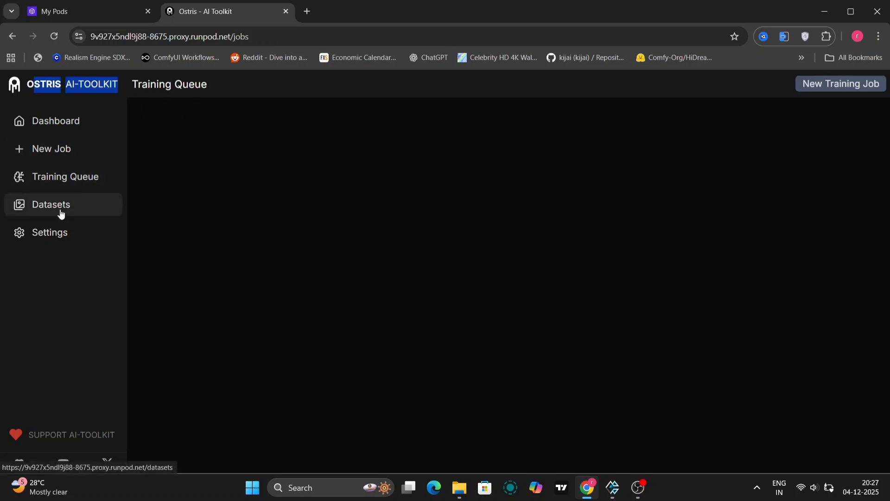
click(60, 213)
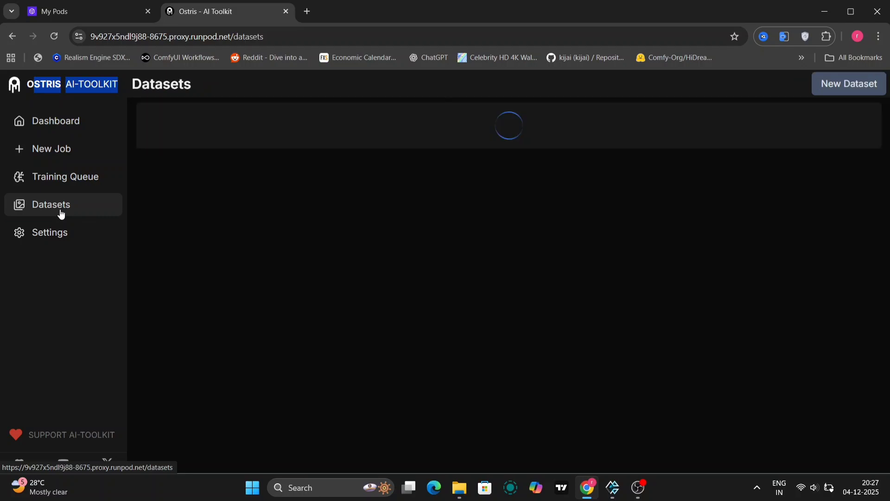
click(501, 146)
click(844, 87)
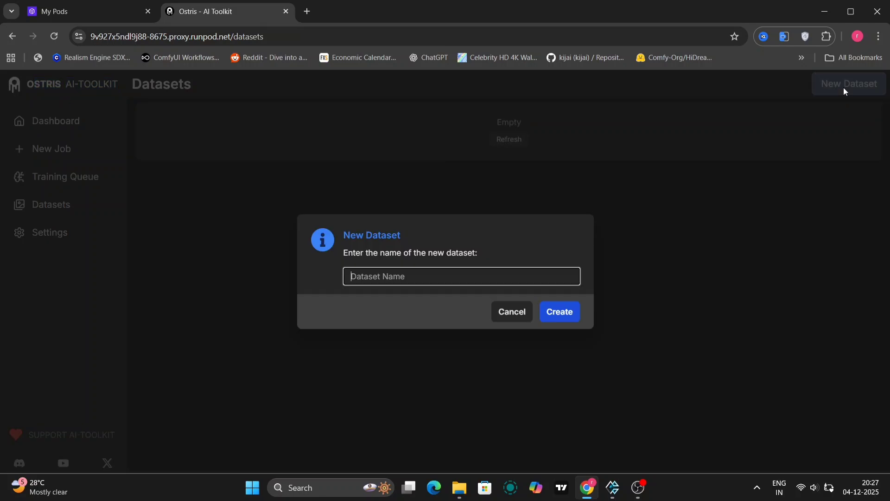
text(Zaya Z image)
click(549, 316)
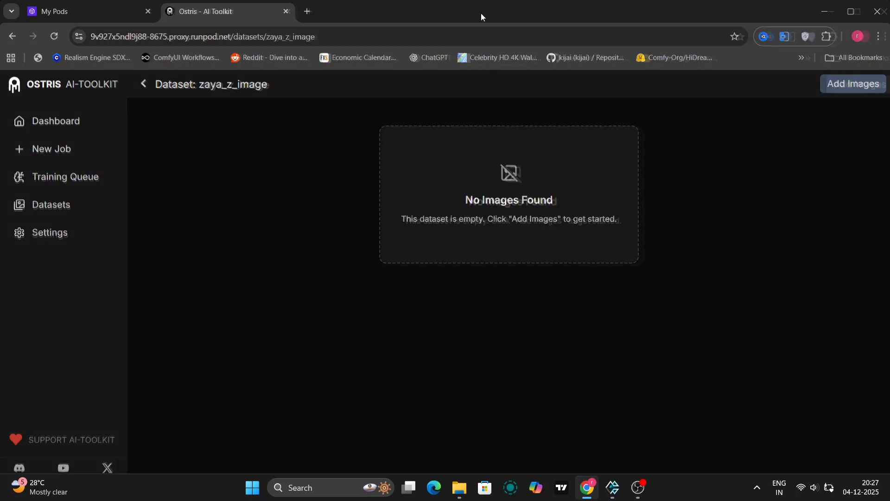
Drop the ZAYA _DATA folder onto the dataset to upload its images and captions, then go back
drag(480, 13, 499, 54)
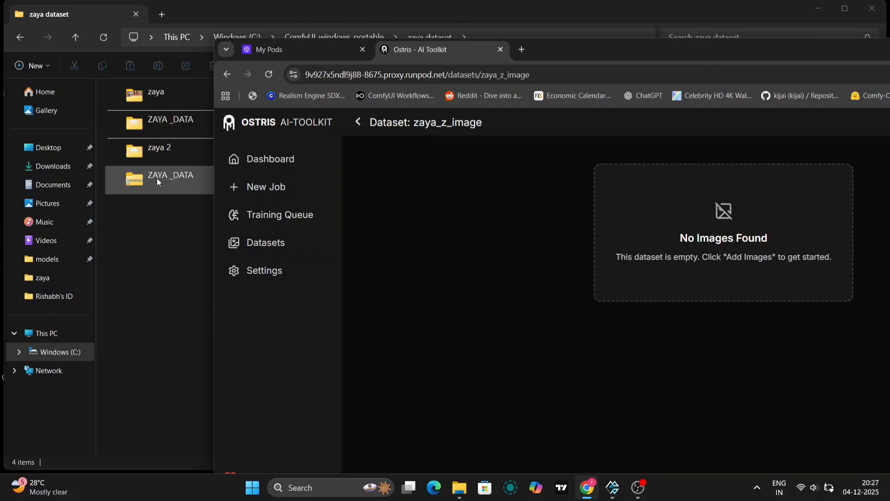
drag(161, 188, 378, 193)
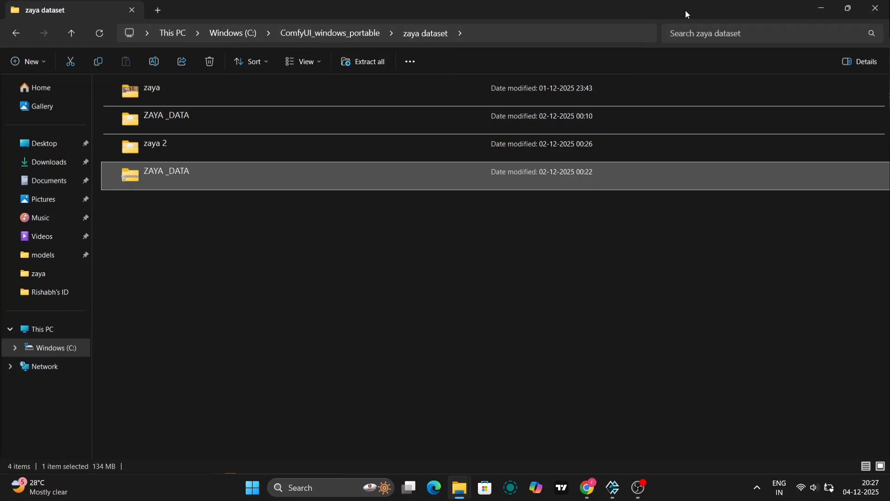
drag(685, 11, 756, 277)
drag(233, 444, 483, 213)
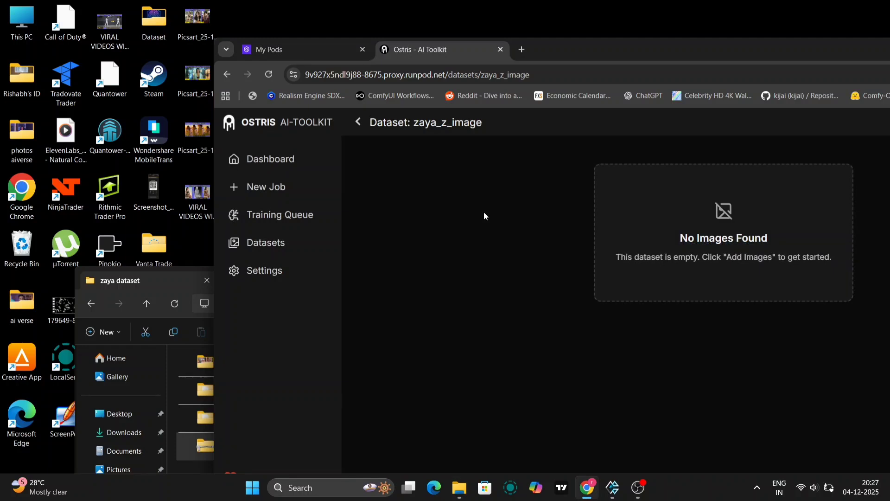
double_click(708, 49)
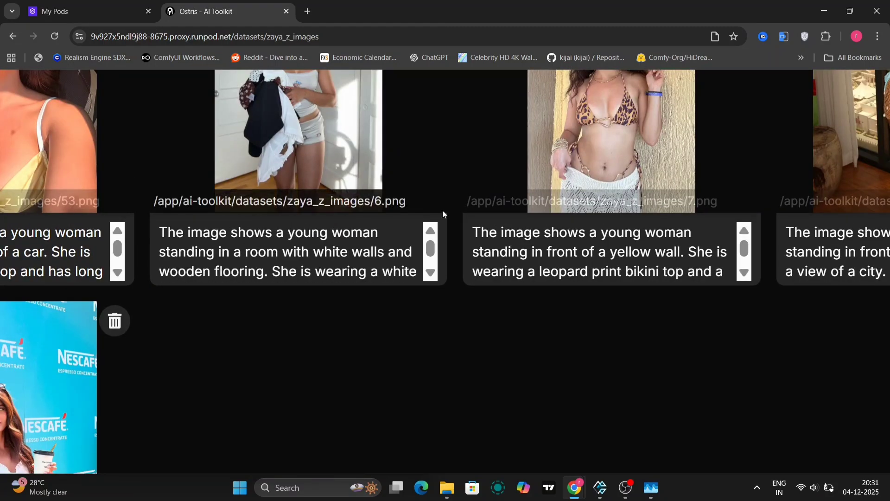
key(alt+Left)
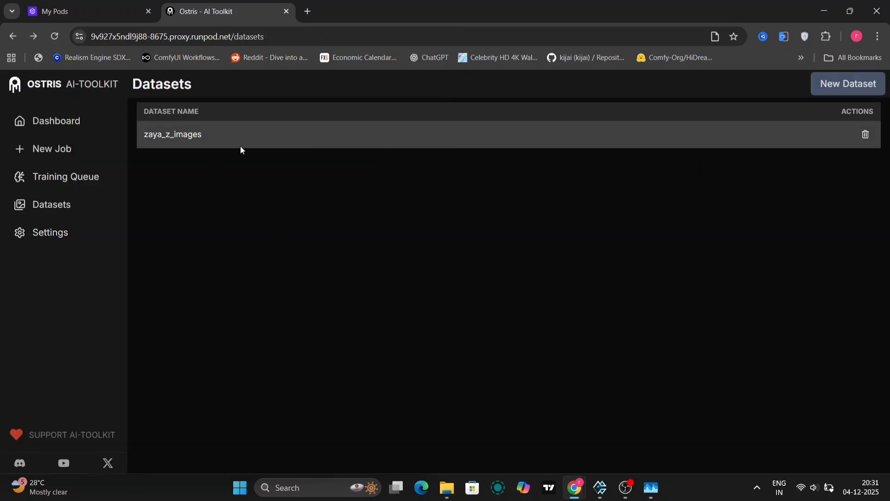
Start a Z-Image De-Turbo training job named 'Zaya Z image' with trigger word zaya
click(61, 155)
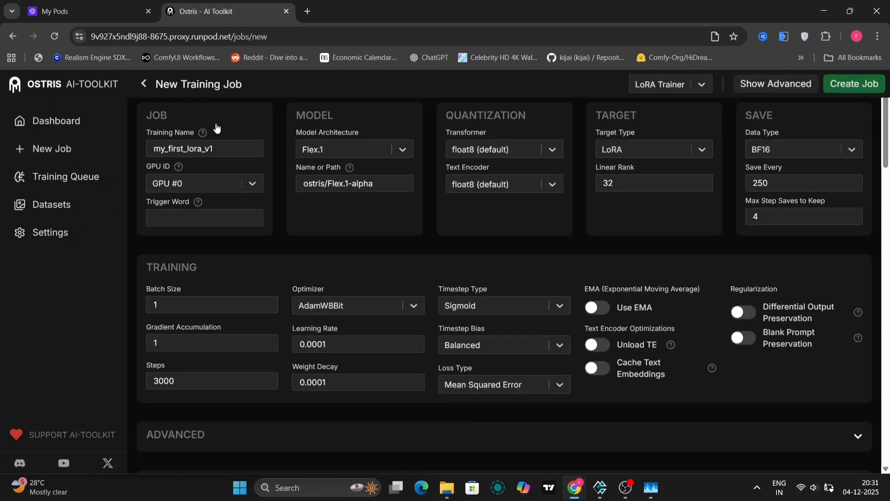
click(402, 149)
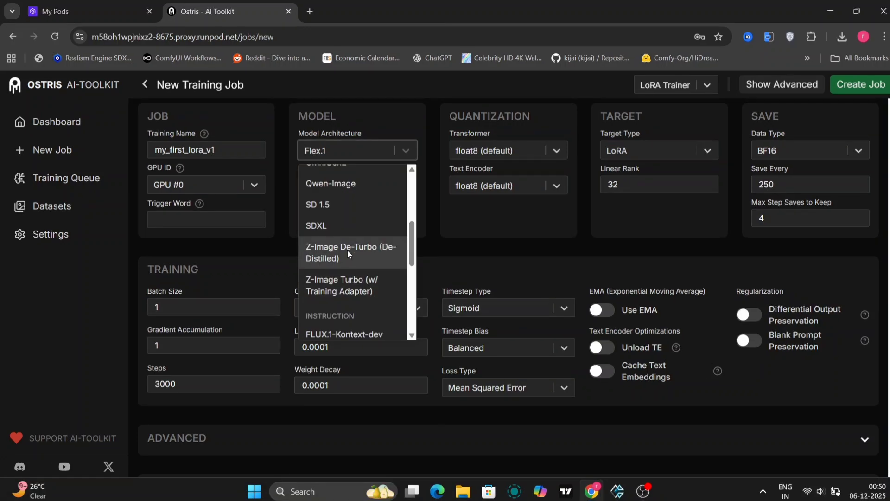
click(348, 253)
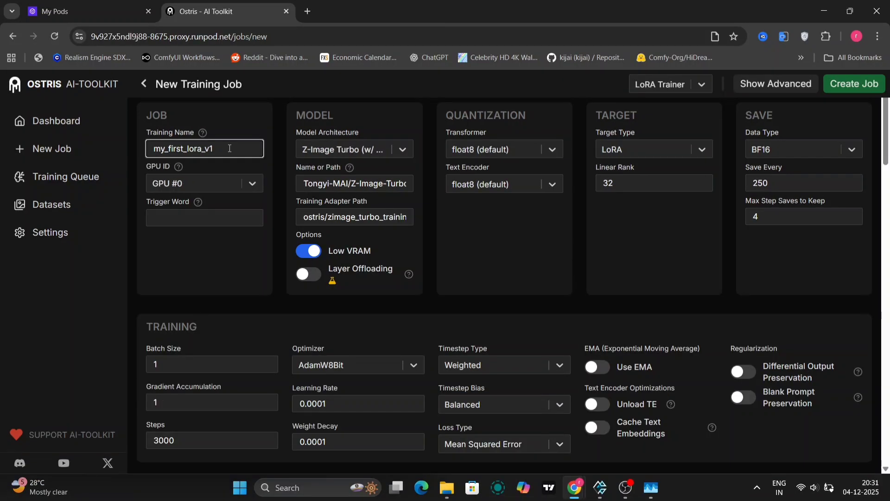
click(229, 148)
key(BackSpace)
key(BackSpace)
key(BackSpace)
key(BackSpace)
key(BackSpace)
key(BackSpace)
key(BackSpace)
key(BackSpace)
key(BackSpace)
key(BackSpace)
key(BackSpace)
key(BackSpace)
key(BackSpace)
key(BackSpace)
key(BackSpace)
key(BackSpace)
text(Zaya Z image)
click(192, 215)
text(za)
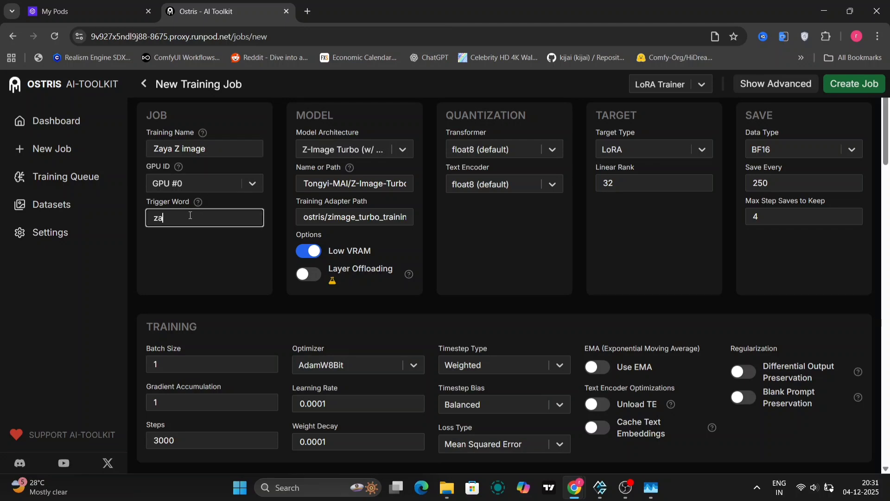
text(ya!)
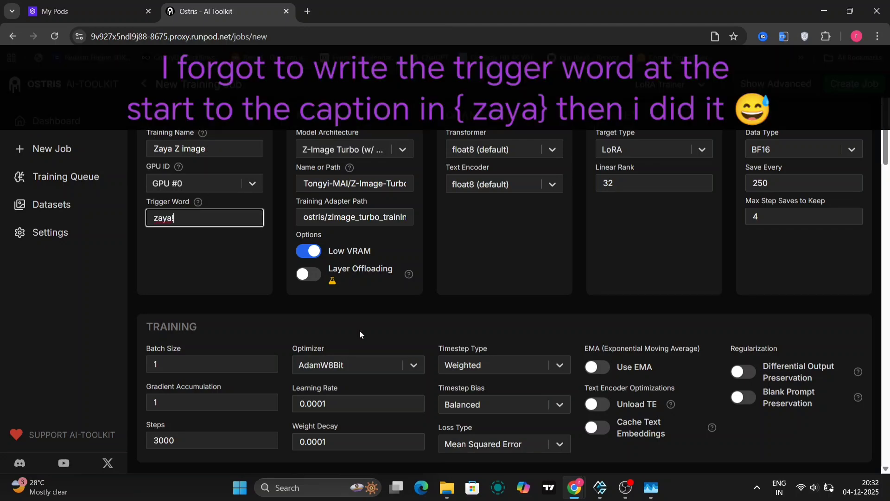
Read the Trigger Word help about the [trigger] placeholder
click(198, 203)
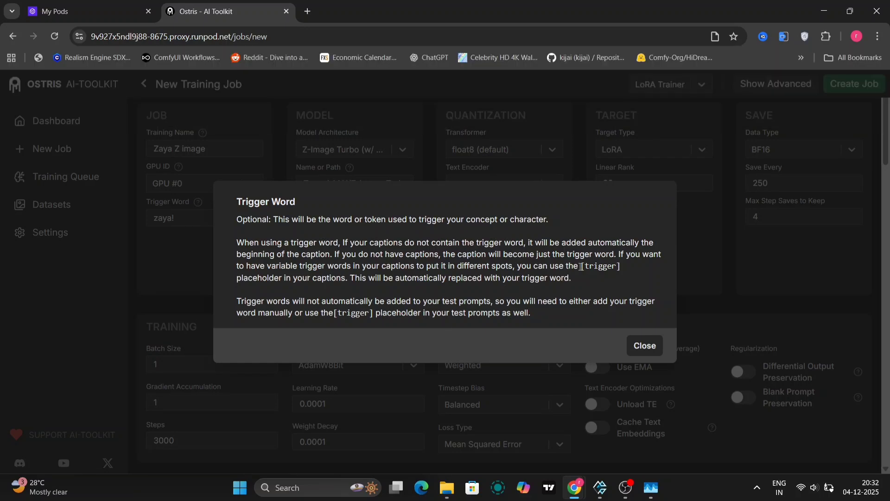
drag(582, 267, 626, 270)
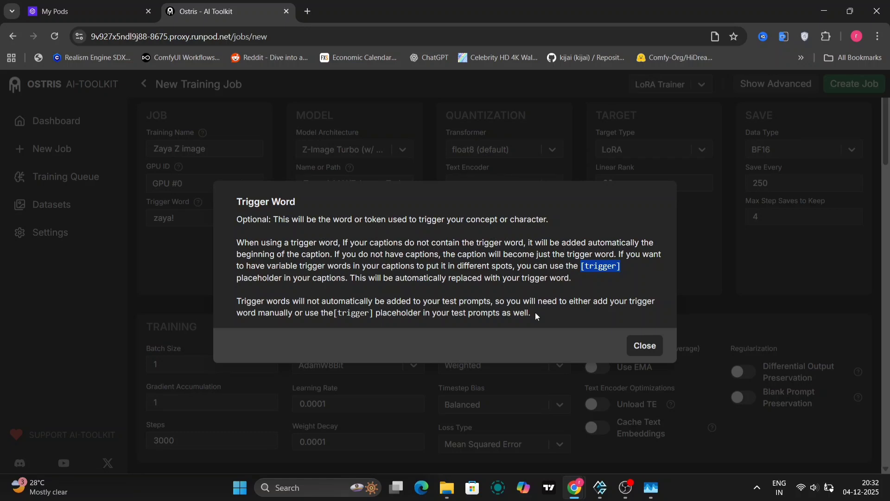
click(642, 345)
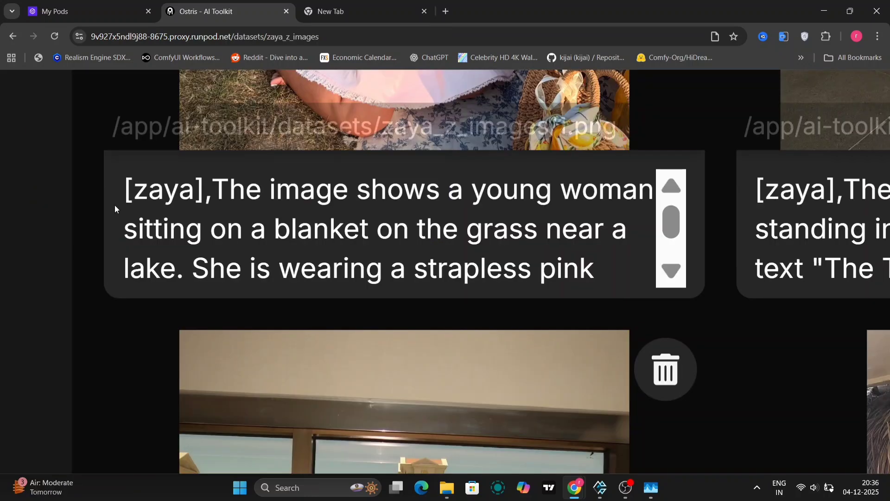
Insert [zaya], at the start of the 12.png caption
scroll(798, 190, right, 10)
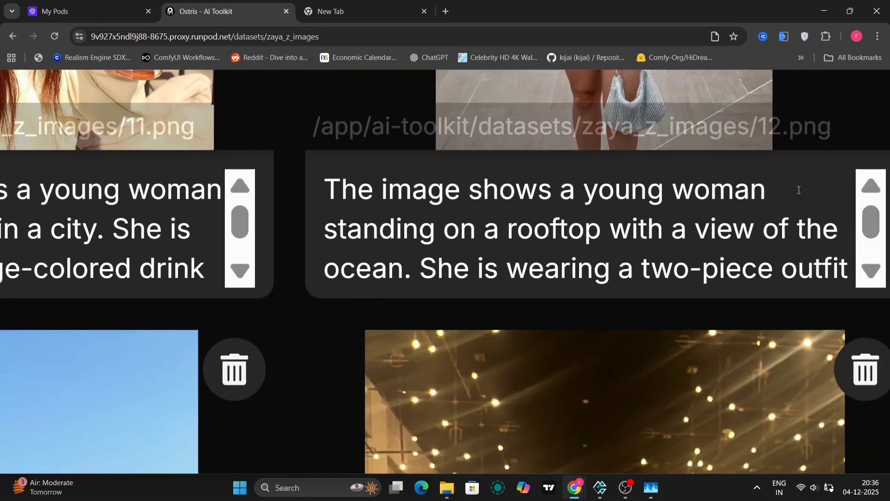
scroll(798, 190, left, 7)
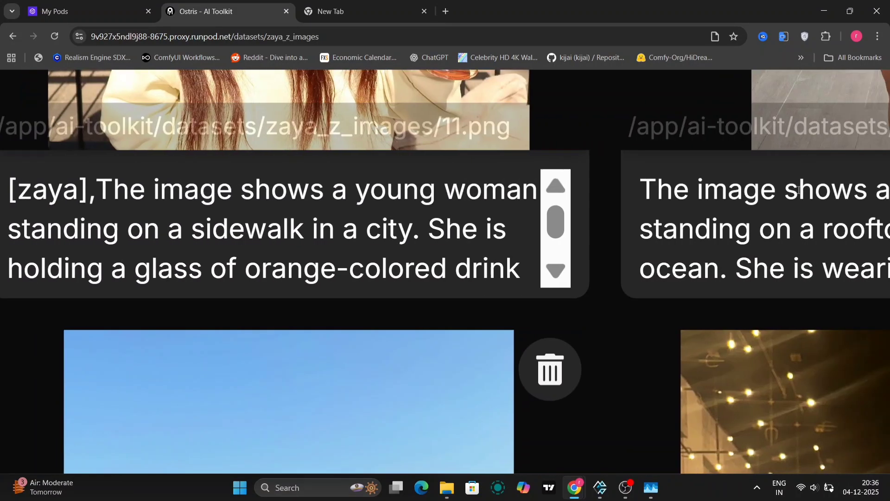
click(642, 185)
text([zaya],)
scroll(613, 316, down, 5)
scroll(613, 316, down, 3)
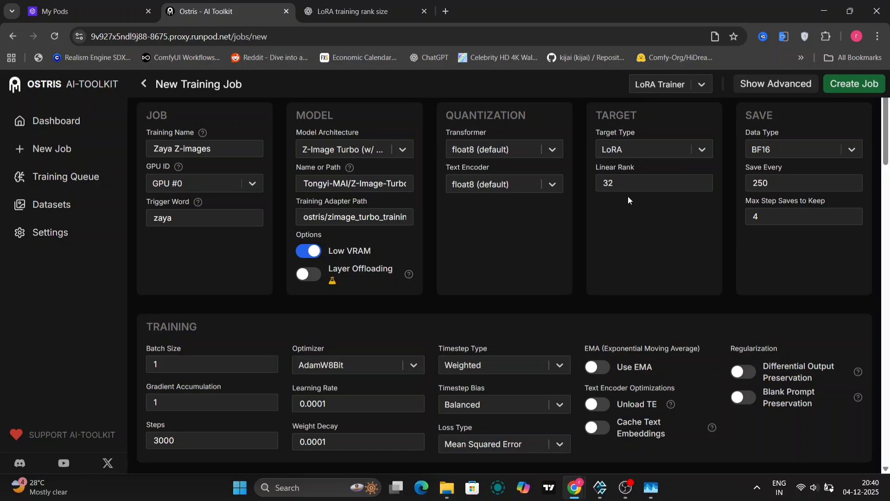
Set the LoRA linear rank to 128 and the training steps to 4000
click(658, 179)
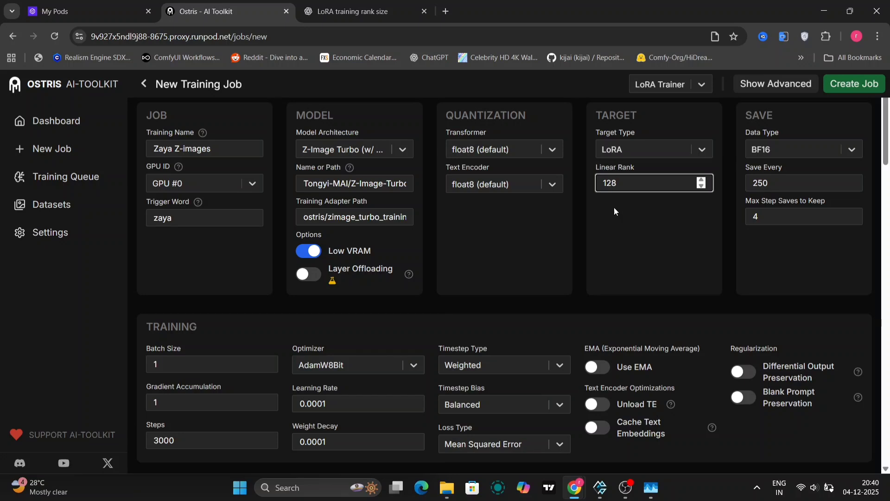
click(628, 243)
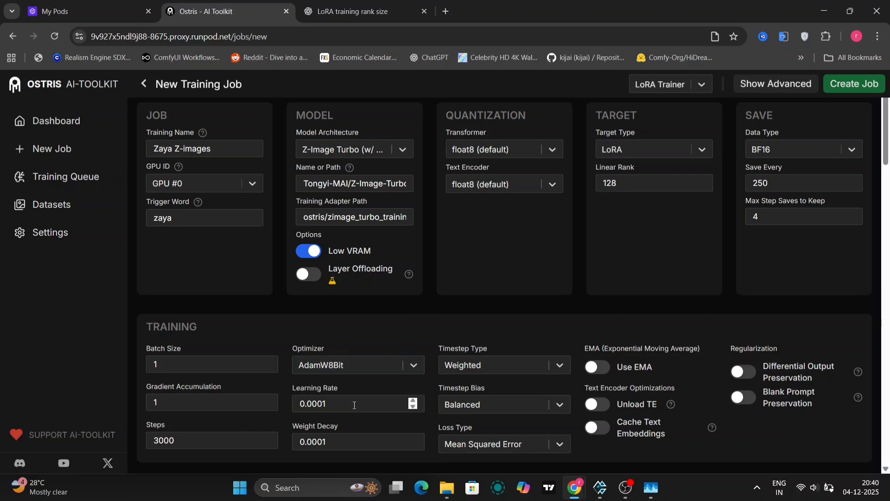
scroll(282, 410, down, 3)
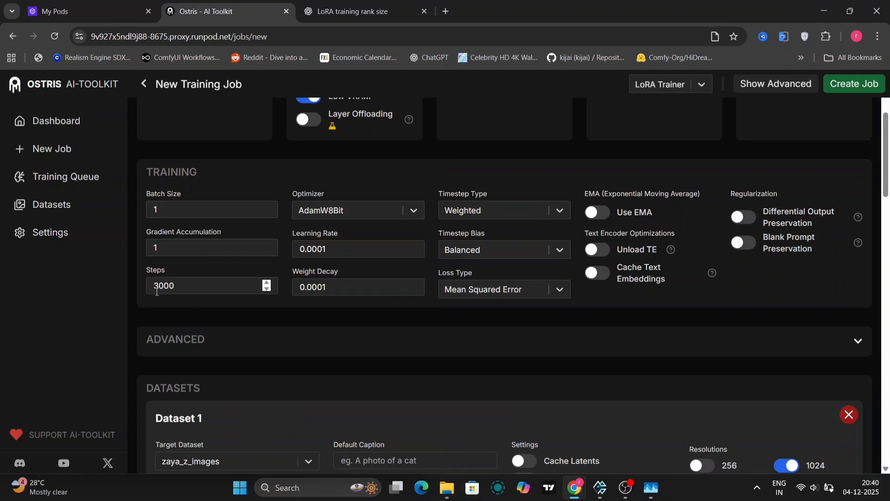
double_click(159, 286)
text(1)
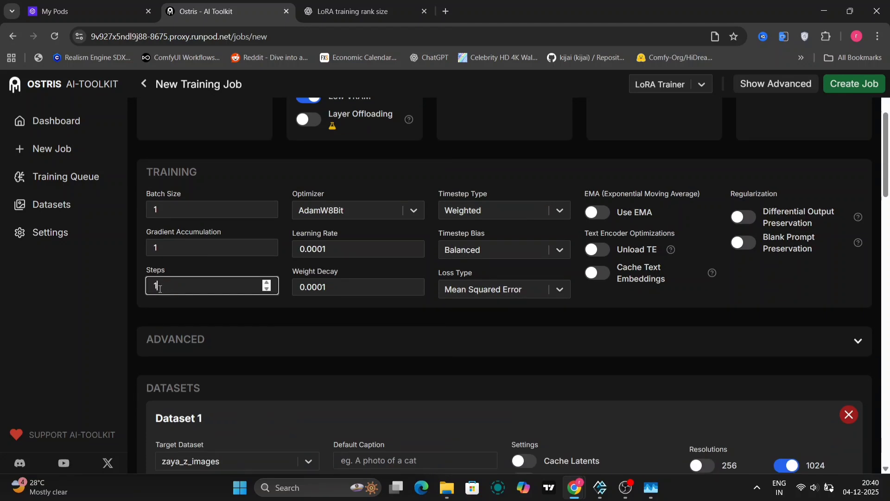
key(BackSpace)
text(1)
key(BackSpace)
text(4000)
Turn off the 512 resolution and turn on 1280 and 1536
scroll(656, 337, down, 3)
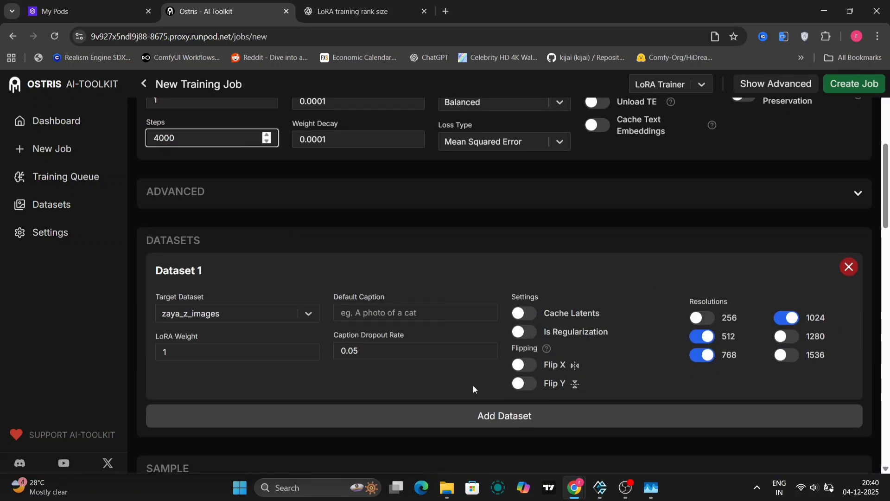
click(707, 337)
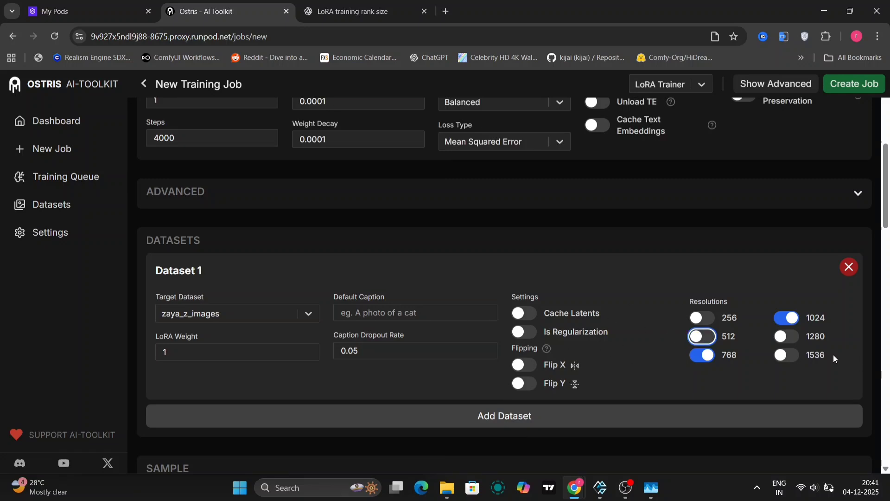
click(783, 337)
click(784, 357)
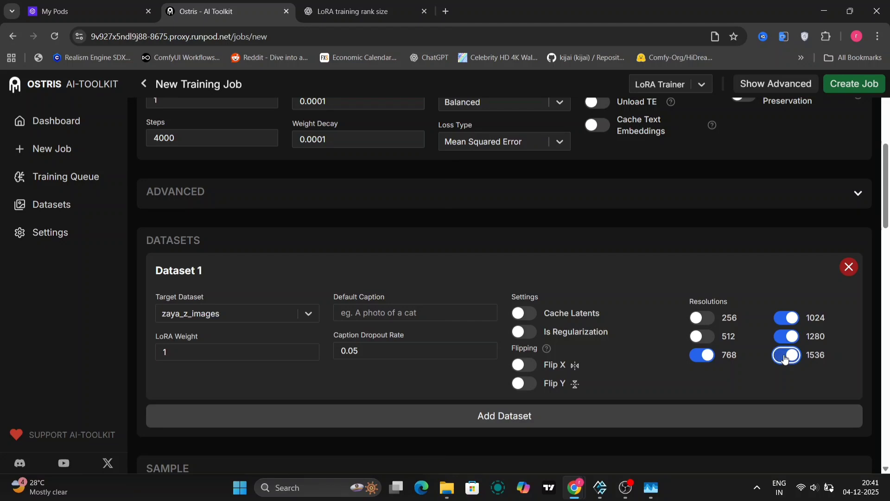
Delete the horse, bear, hipster, man photo, sign and bulldog sample prompts, then add an empty prompt
scroll(405, 299, down, 15)
scroll(531, 267, up, 10)
scroll(576, 265, down, 1)
scroll(576, 265, up, 5)
scroll(576, 266, down, 2)
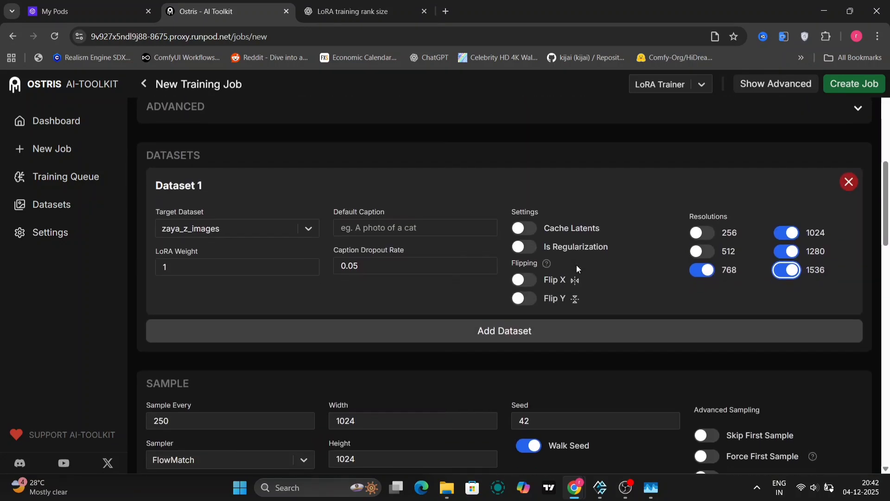
scroll(577, 265, down, 10)
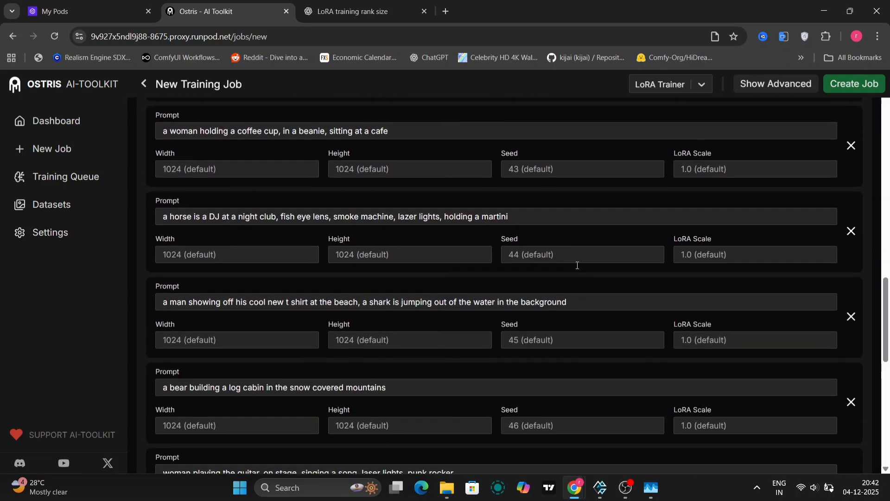
click(851, 230)
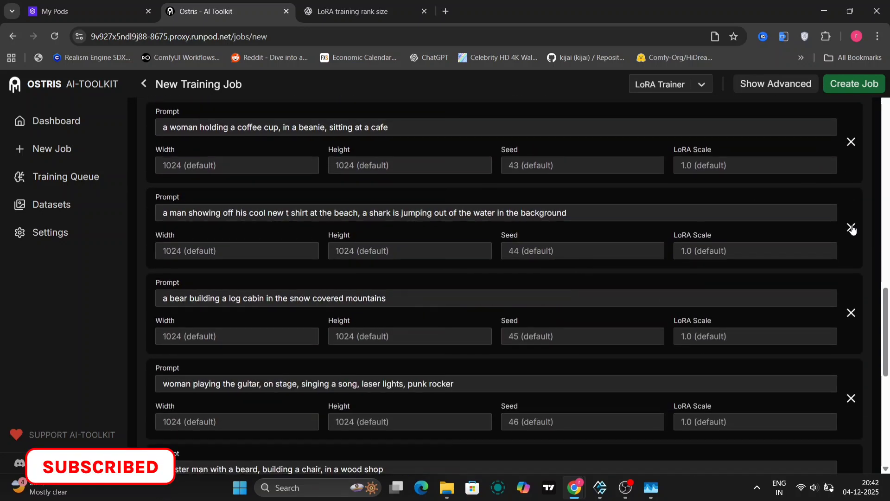
click(850, 319)
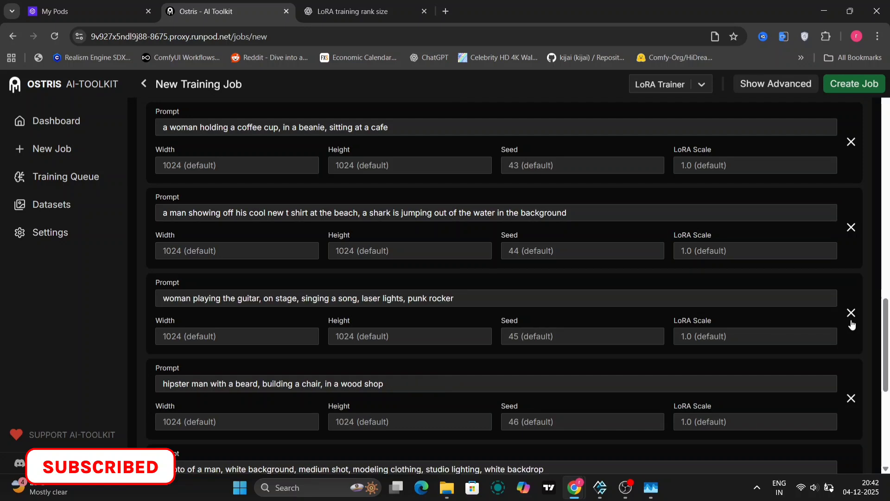
scroll(851, 324, down, 2)
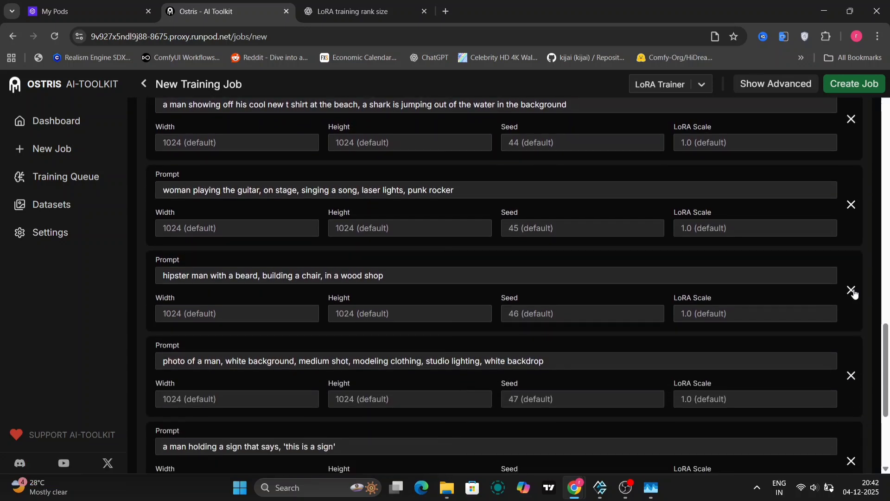
click(852, 291)
click(852, 291)
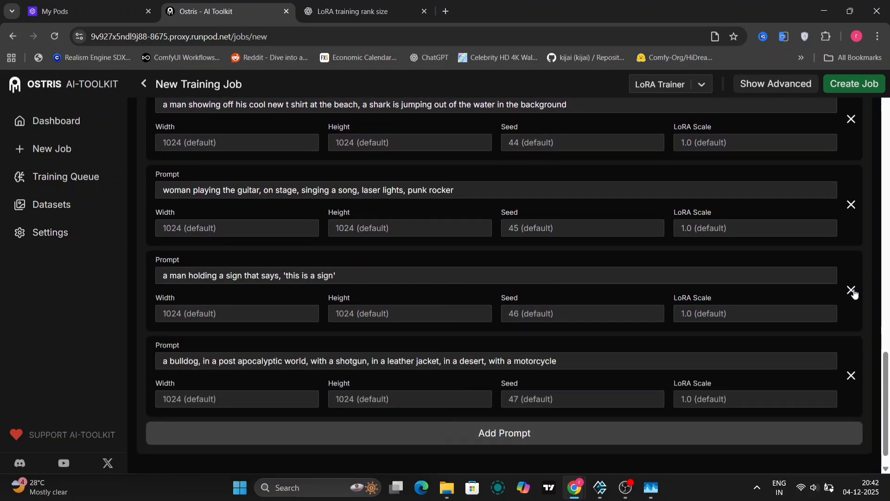
click(852, 290)
click(852, 348)
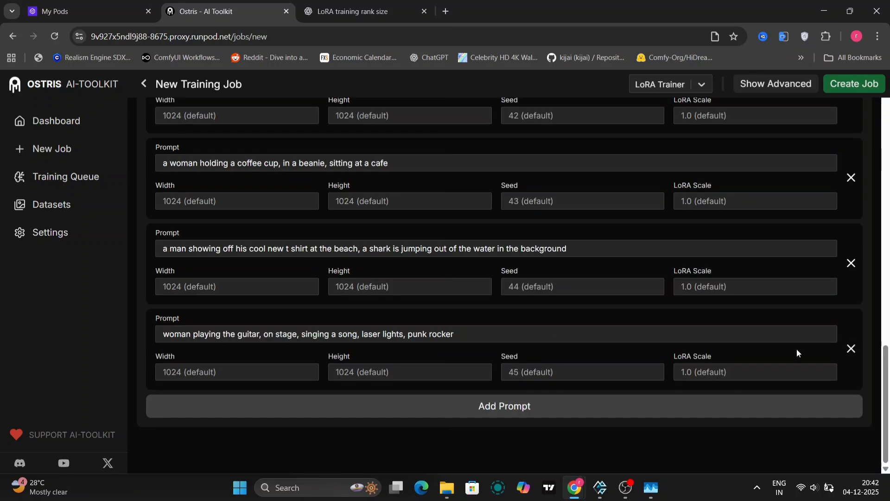
click(662, 406)
scroll(587, 417, down, 2)
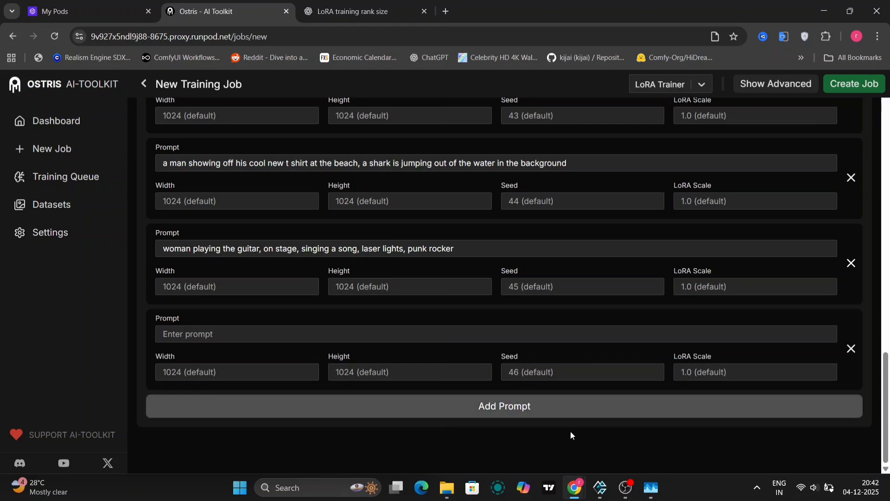
Add a sample prompt row and paste in the zaya window close-up prompt
click(563, 418)
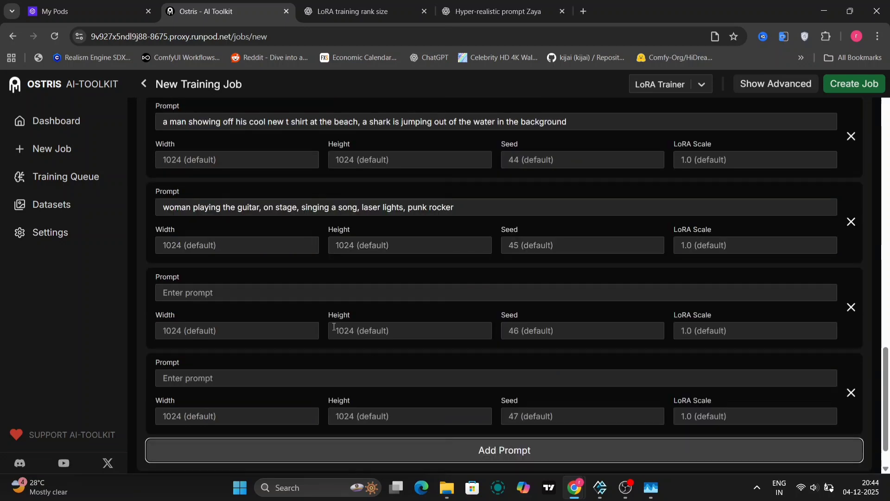
scroll(334, 327, down, 1)
click(253, 337)
click(229, 252)
key(ctrl+v)
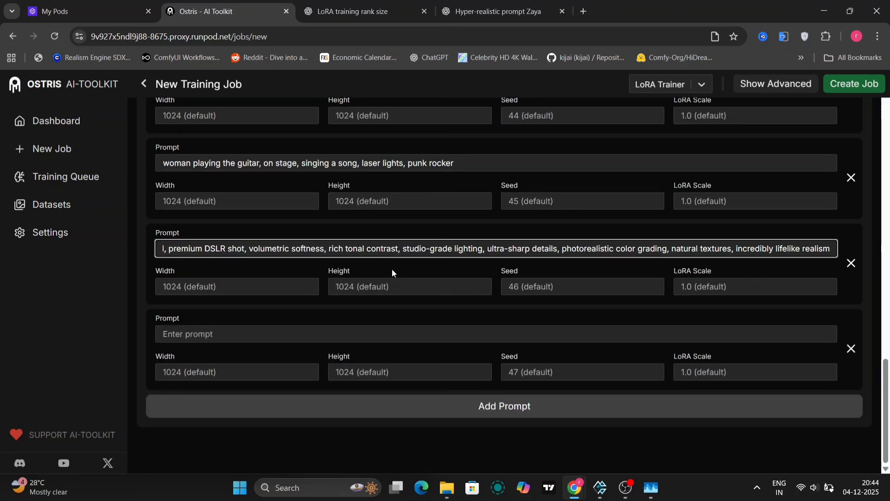
click(409, 339)
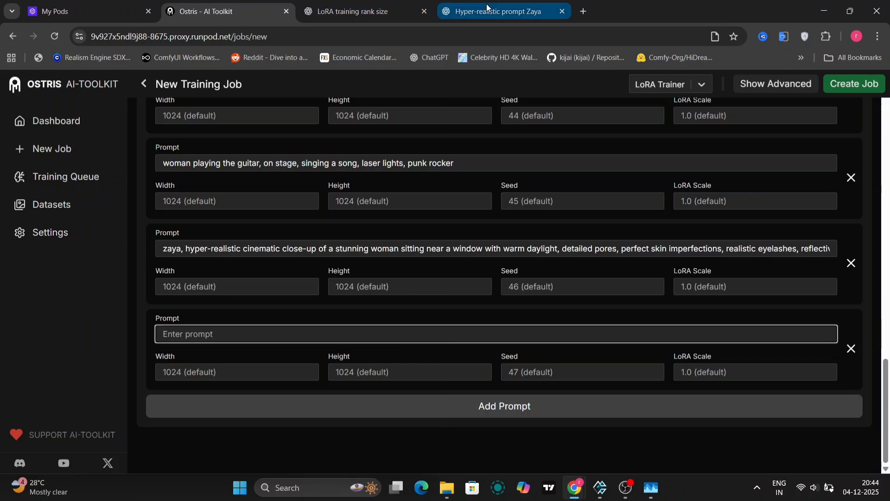
Copy the Minimal White Studio prompt from ChatGPT into the empty sample prompt
click(424, 11)
click(364, 12)
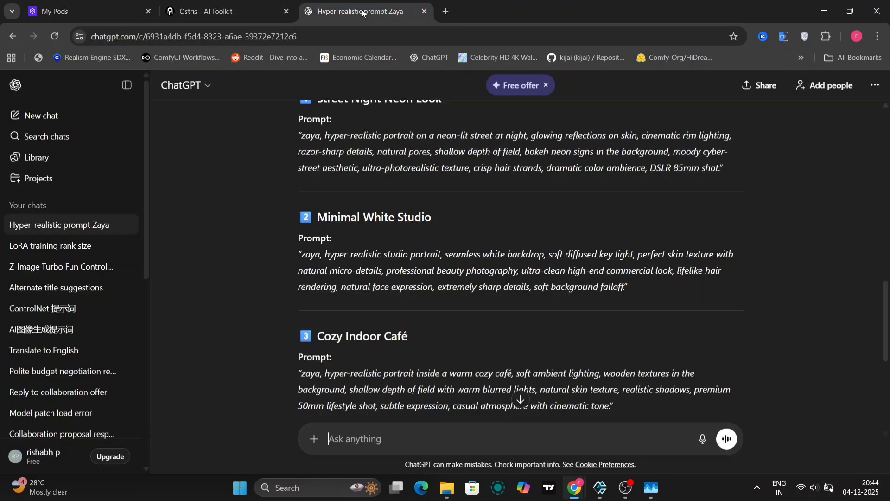
scroll(392, 253, down, 1)
drag(626, 271, 303, 240)
key(ctrl+c)
click(218, 11)
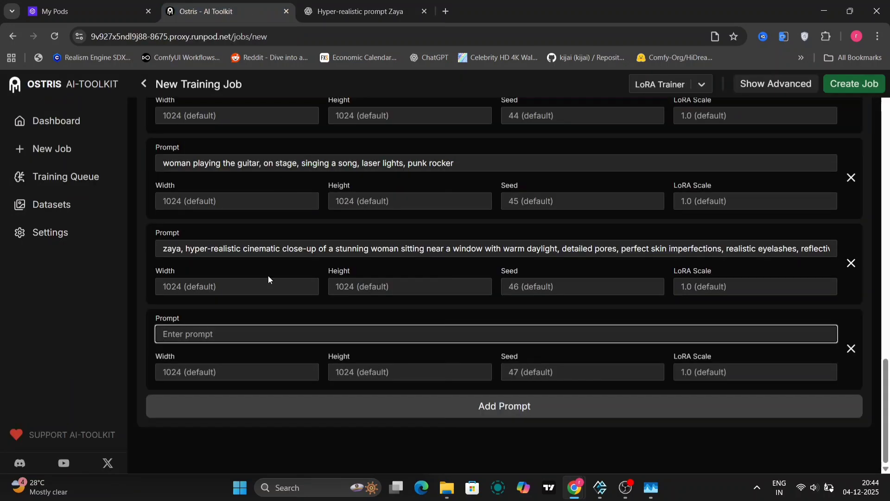
click(215, 334)
key(ctrl+v)
Add a row and paste the Cozy Indoor Café prompt from ChatGPT into it
click(206, 405)
click(353, 11)
scroll(457, 322, down, 2)
drag(612, 280, 302, 247)
key(ctrl+c)
click(218, 11)
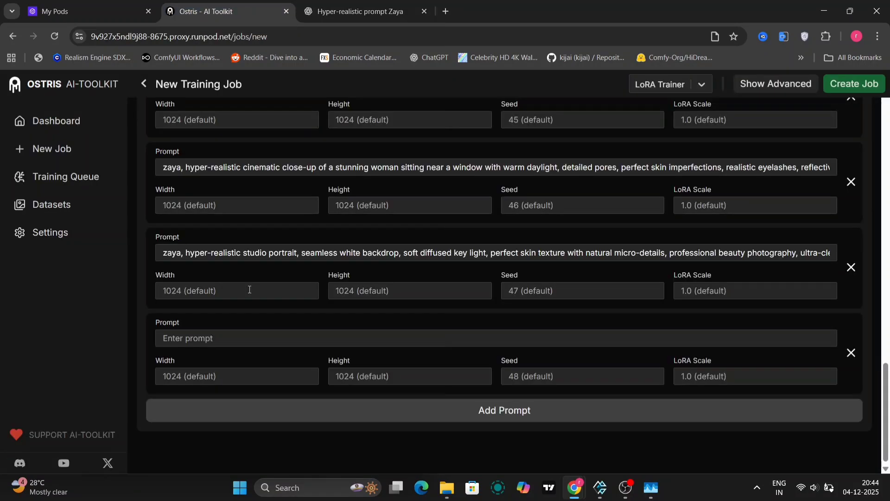
click(251, 337)
key(ctrl+v)
Add a second café prompt row sized 1280×1280
click(281, 410)
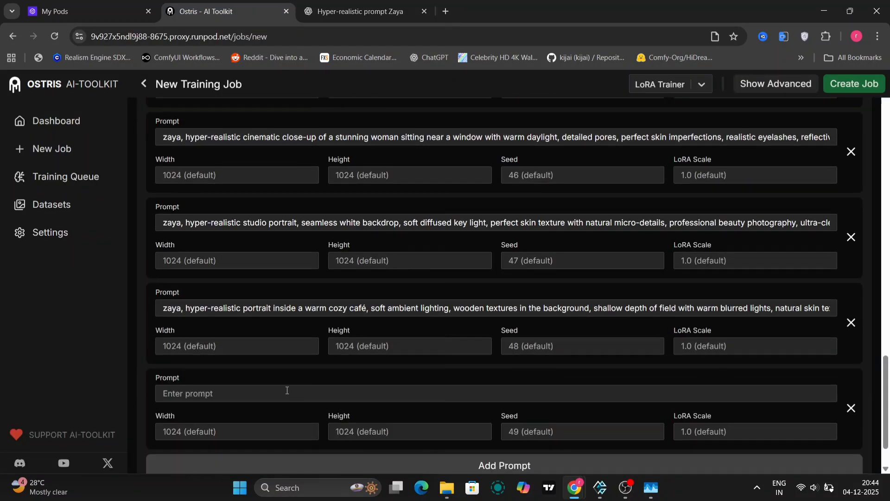
click(281, 391)
key(ctrl+v)
scroll(705, 286, up, 15)
scroll(705, 286, up, 3)
scroll(704, 286, down, 6)
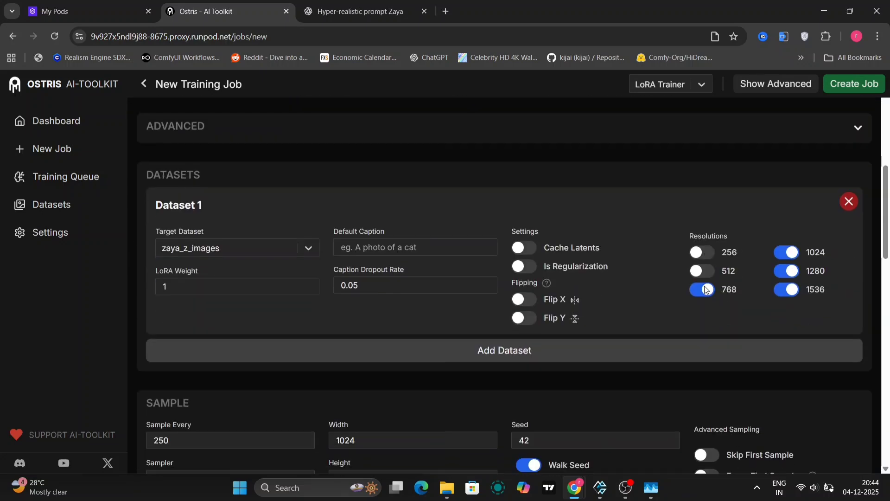
scroll(704, 286, up, 3)
scroll(705, 285, down, 20)
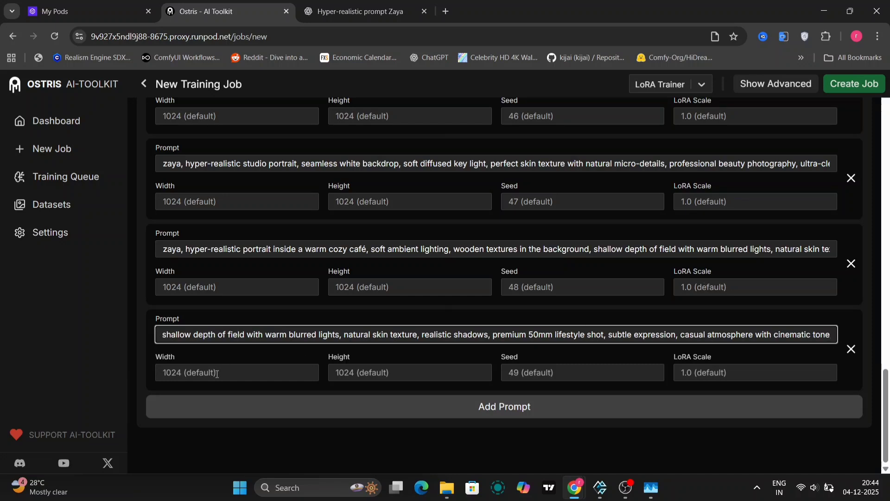
click(216, 374)
text(1280)
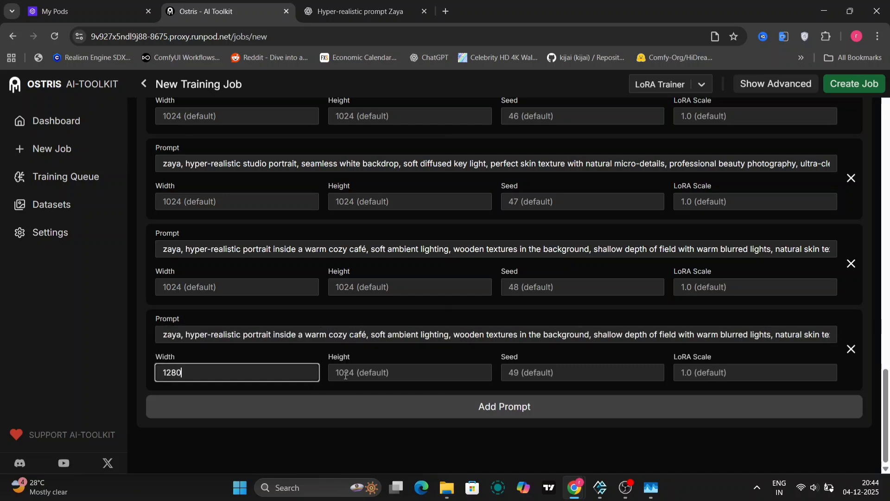
click(346, 374)
text(1280)
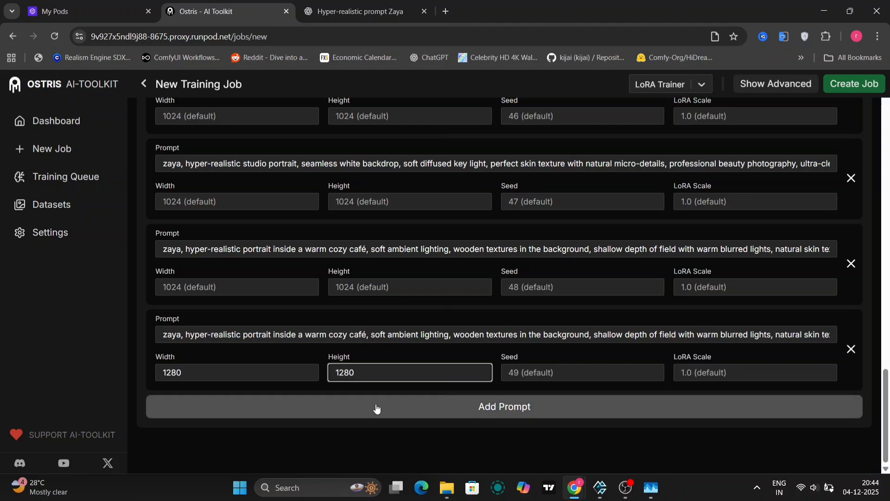
Add a third café prompt row sized 1536×1536
click(376, 408)
click(381, 416)
key(ctrl+v)
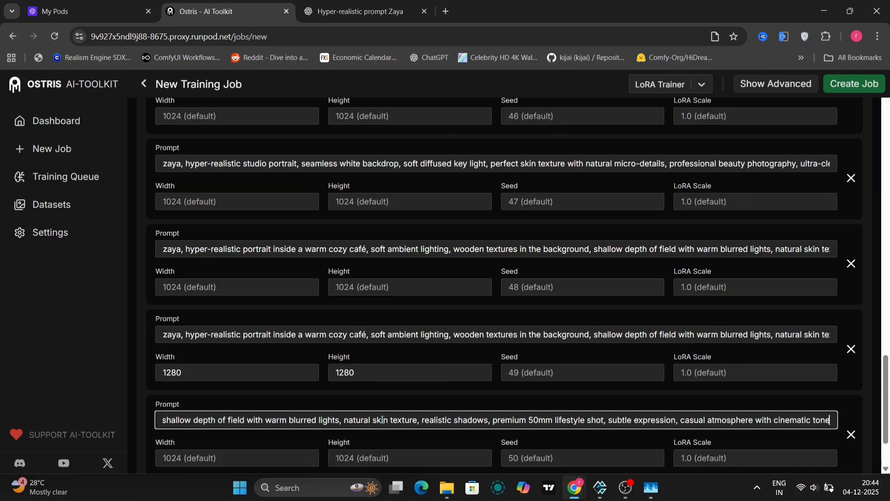
scroll(866, 323, up, 15)
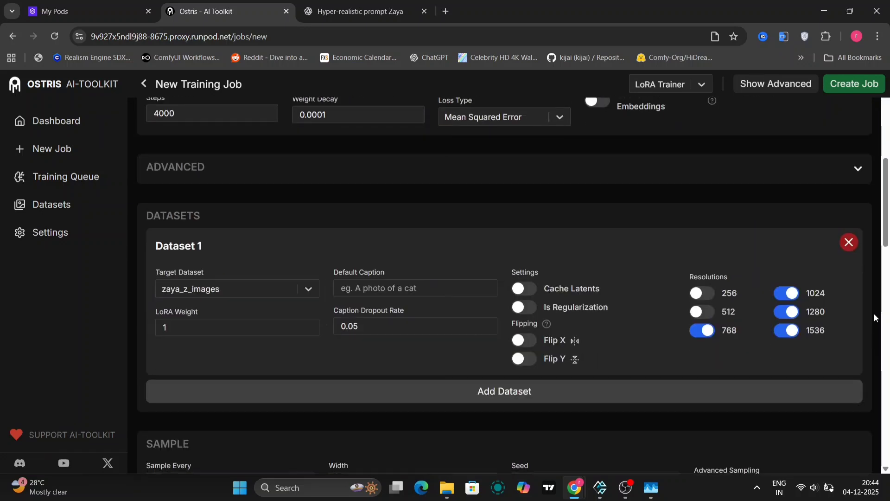
scroll(871, 315, down, 17)
click(255, 372)
text(1536)
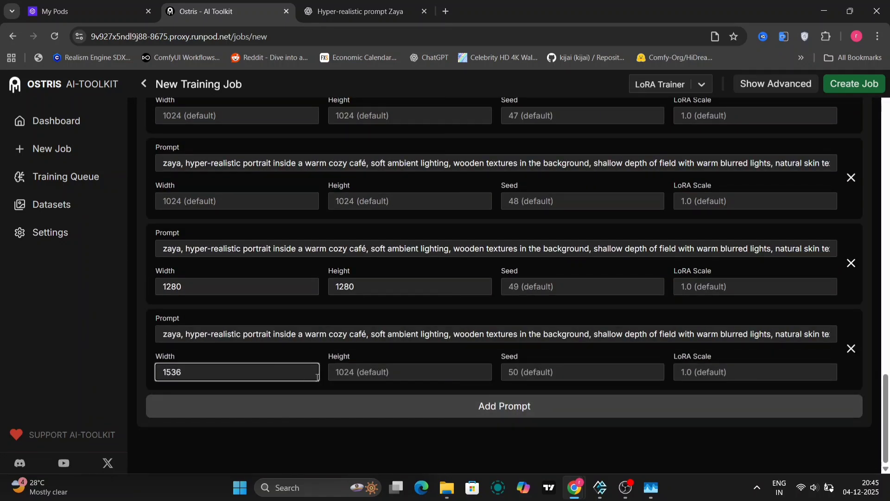
click(367, 374)
text(1536)
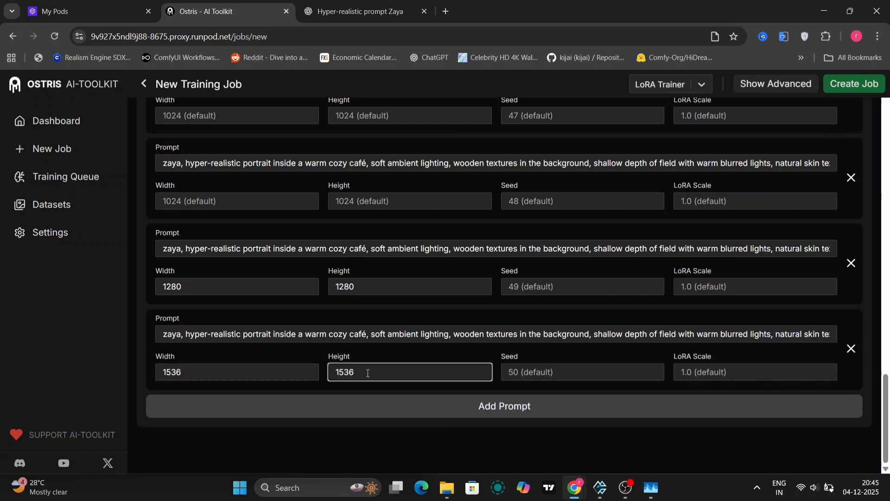
click(396, 437)
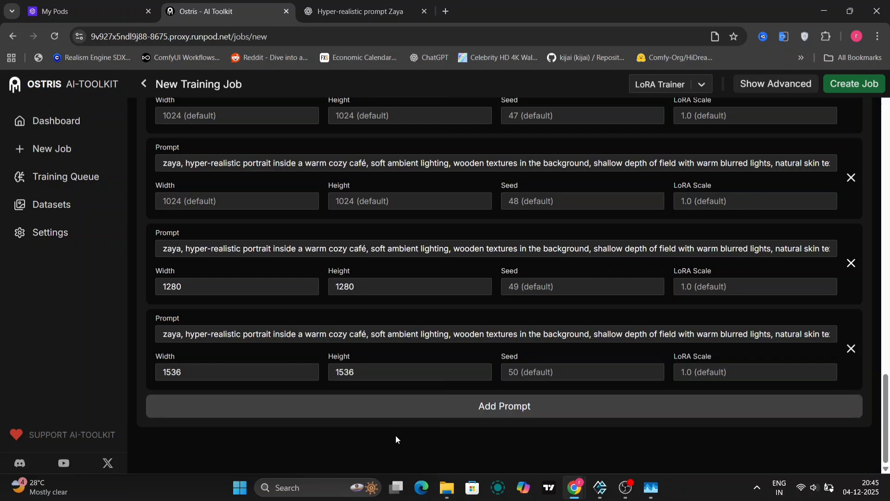
key(Home)
scroll(673, 281, down, 3)
scroll(672, 281, up, 3)
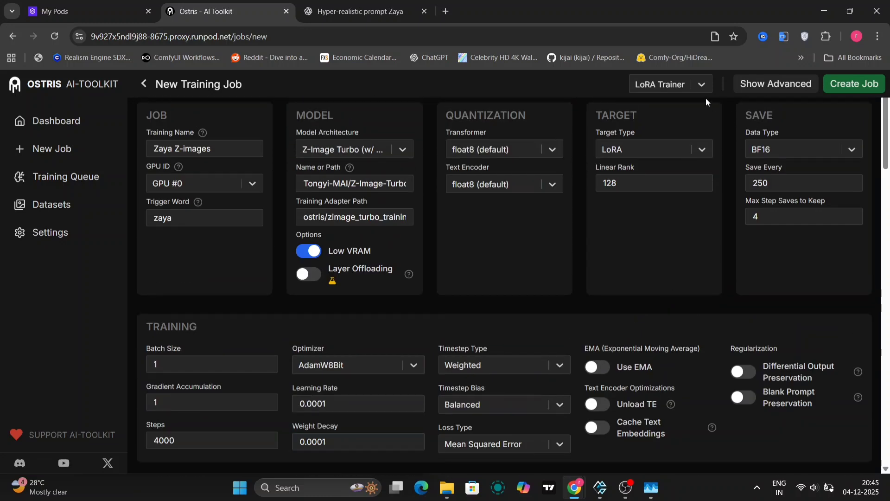
Review the job's settings in the raw YAML config view
click(771, 84)
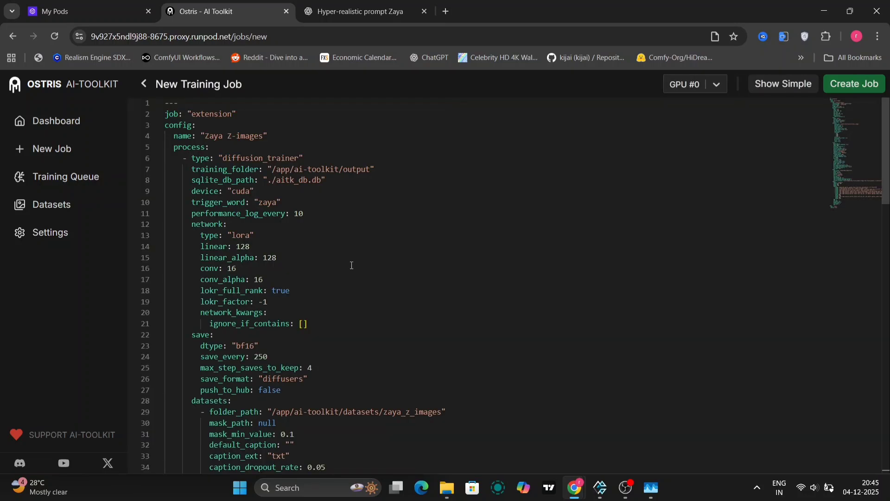
scroll(352, 265, down, 5)
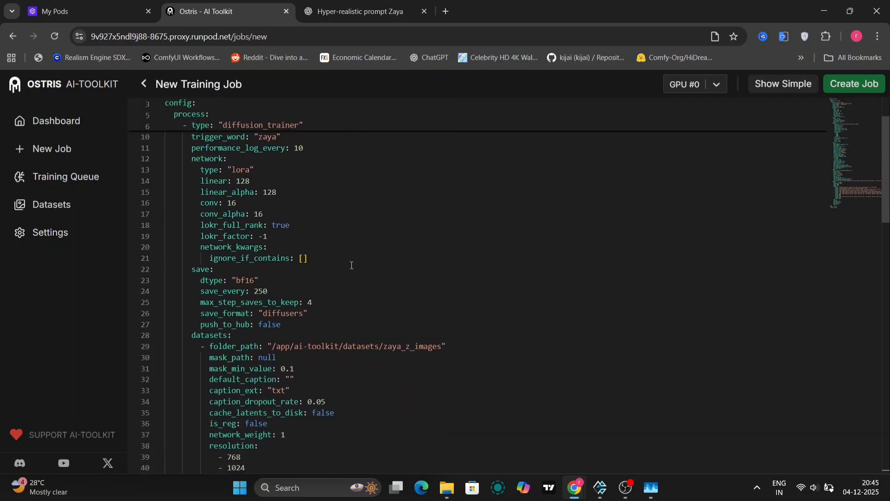
scroll(351, 265, down, 20)
scroll(351, 265, down, 15)
scroll(351, 266, up, 5)
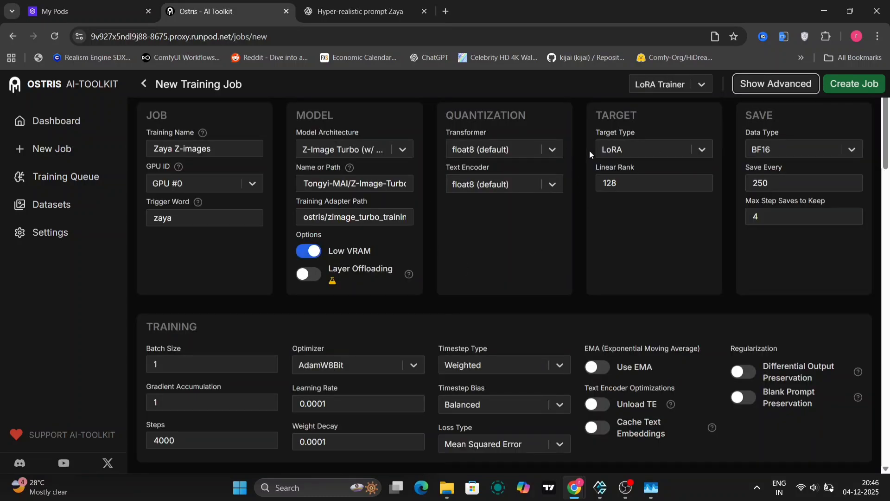
Turn off Low VRAM and create the Zaya Z-images training job
click(549, 149)
click(635, 256)
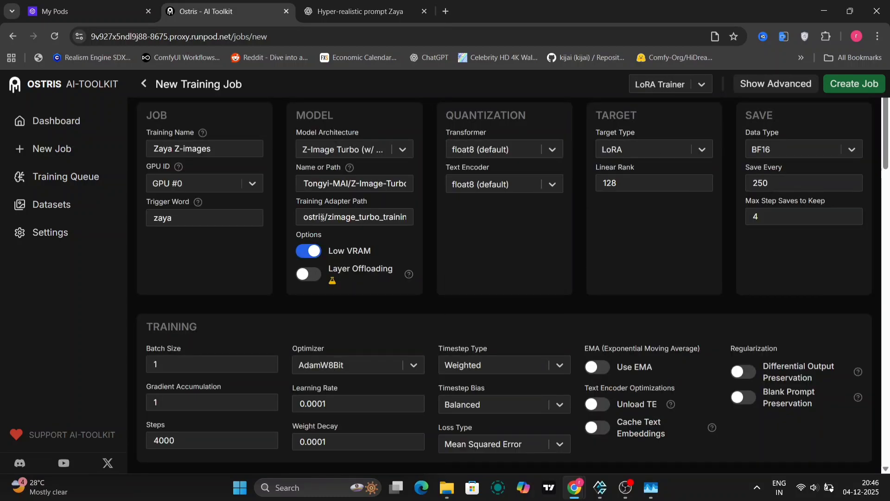
click(308, 251)
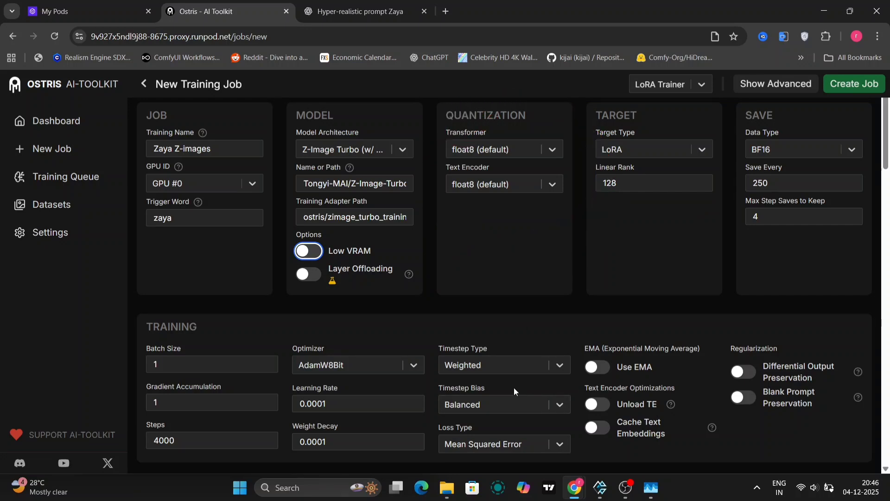
click(844, 87)
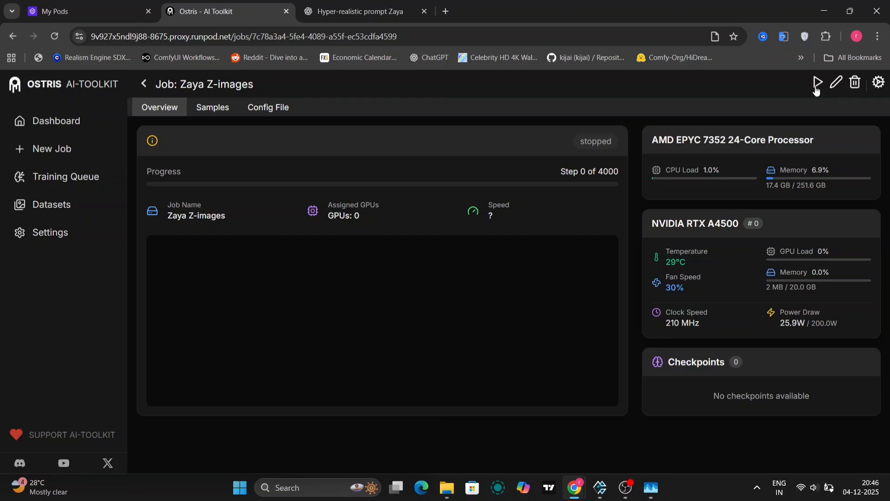
In the Training Queue, follow the job log to step 250 and its first saved checkpoint
click(144, 84)
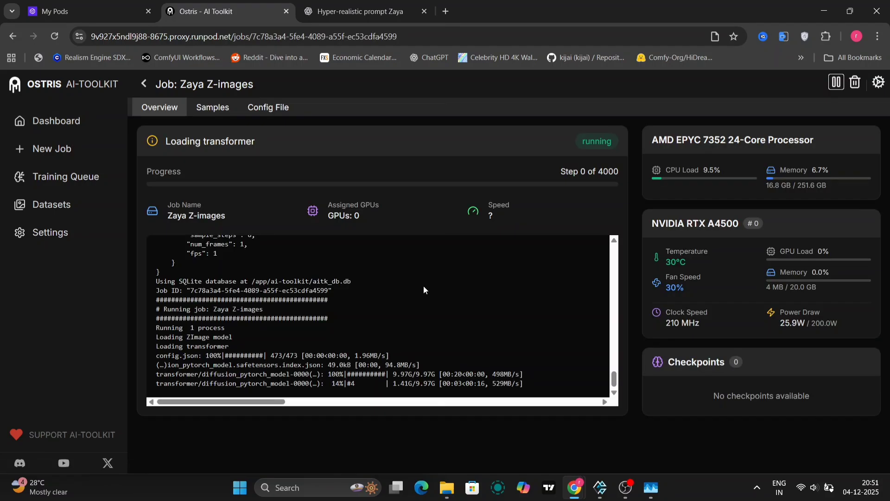
scroll(306, 297, up, 15)
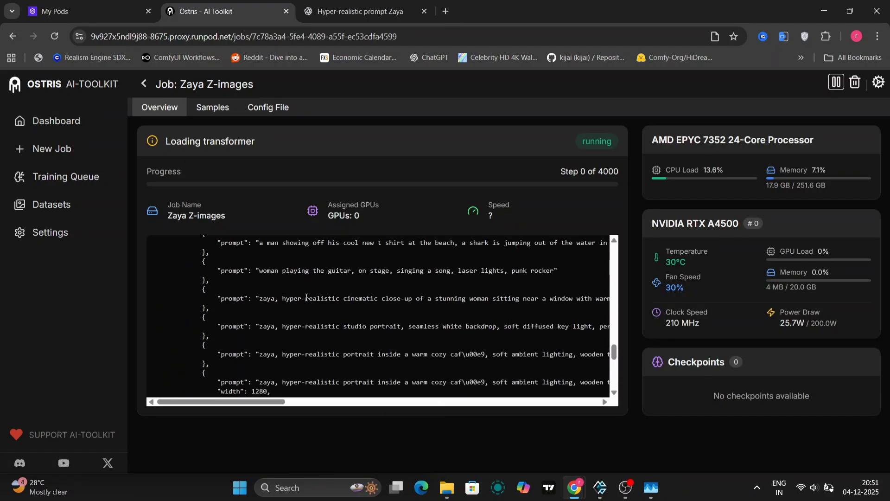
scroll(305, 297, down, 15)
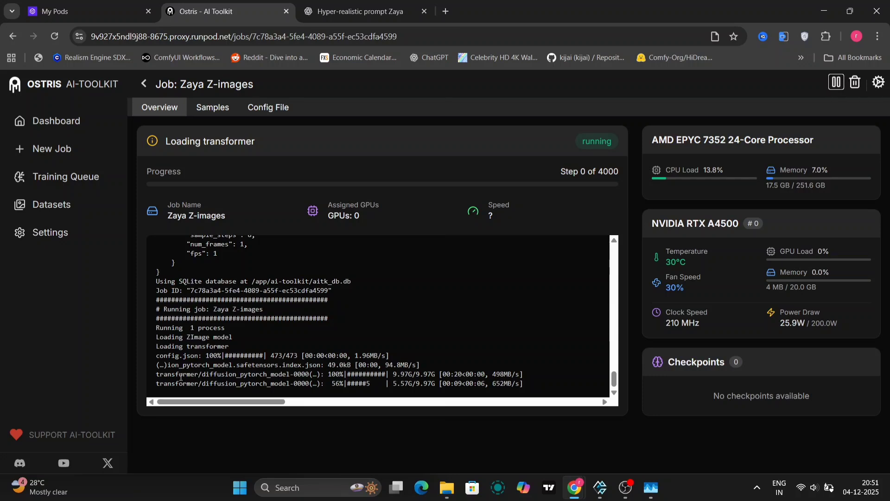
drag(162, 374, 555, 386)
click(513, 349)
drag(494, 375, 522, 383)
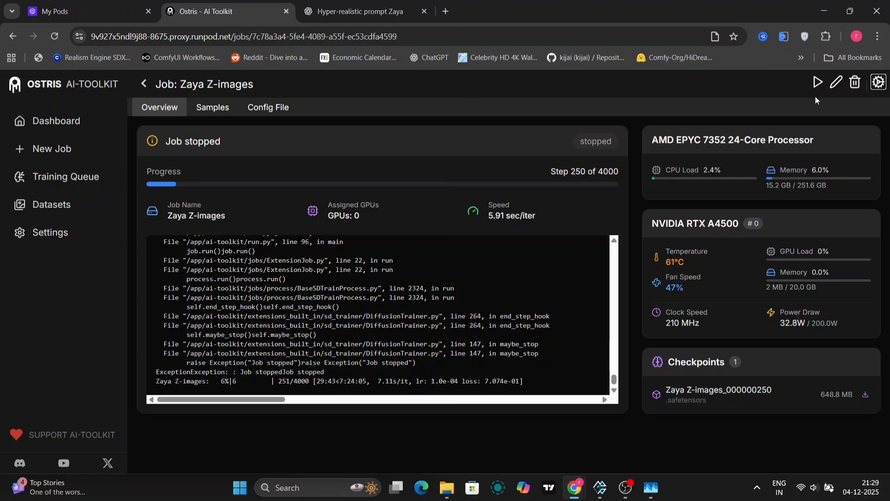
Resume the Zaya Z-images training and compare the window-portrait sample with its step 250 version
click(818, 82)
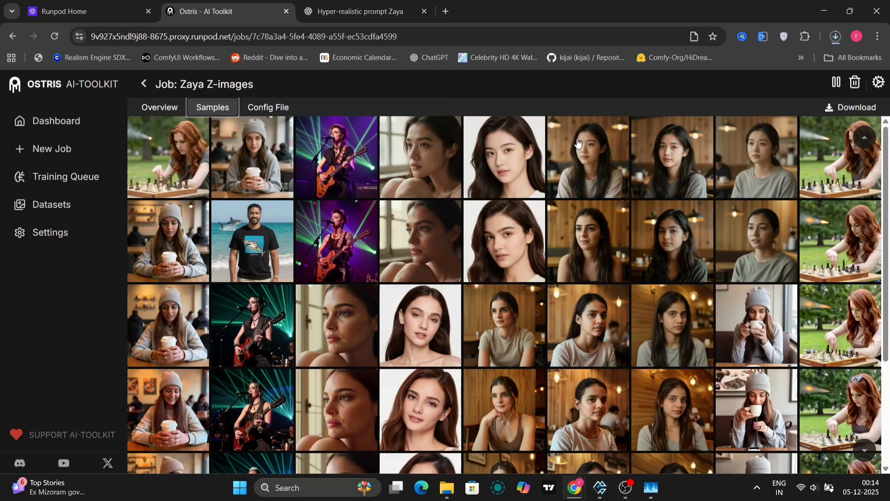
scroll(379, 153, up, 3)
click(447, 162)
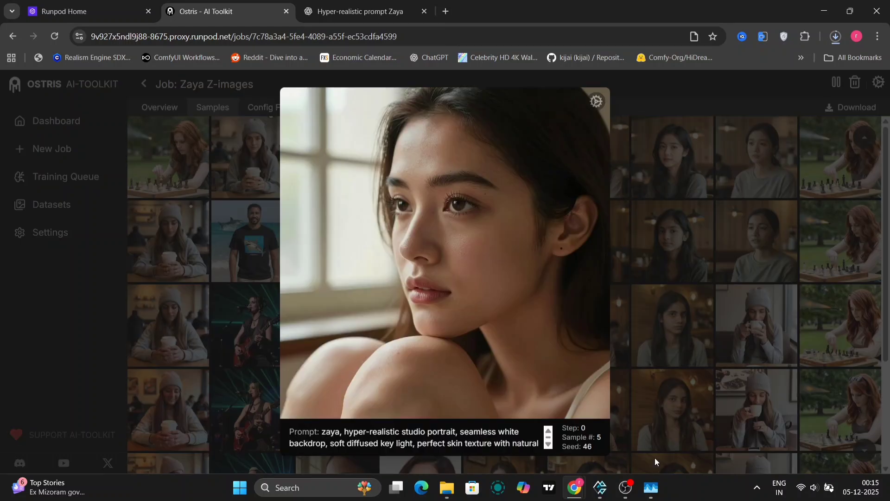
click(661, 411)
click(438, 246)
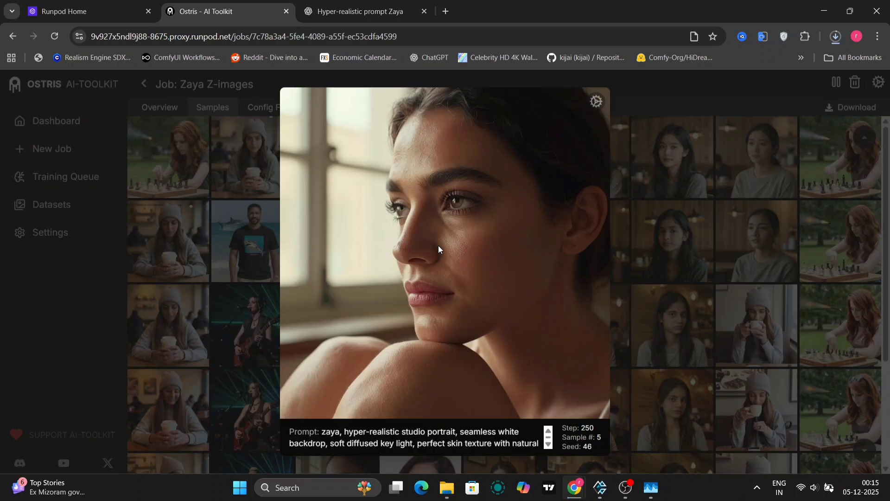
click(642, 430)
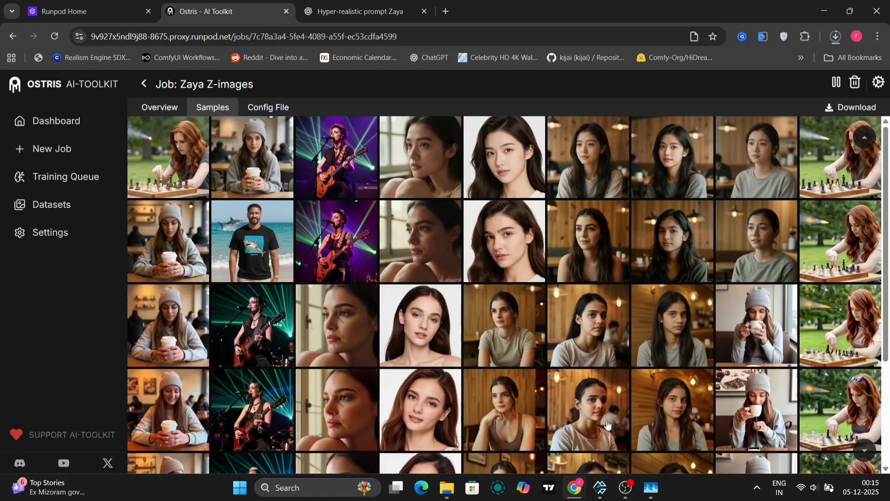
Inspect the window-portrait sample, then the window close-up samples at steps 1,000 and 1,250
click(369, 333)
click(668, 321)
scroll(363, 355, down, 3)
click(363, 354)
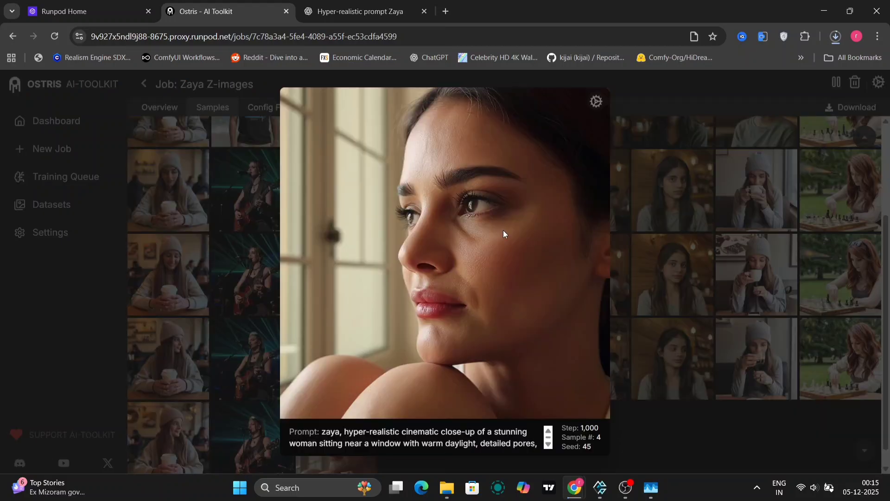
click(735, 251)
scroll(343, 392, down, 1)
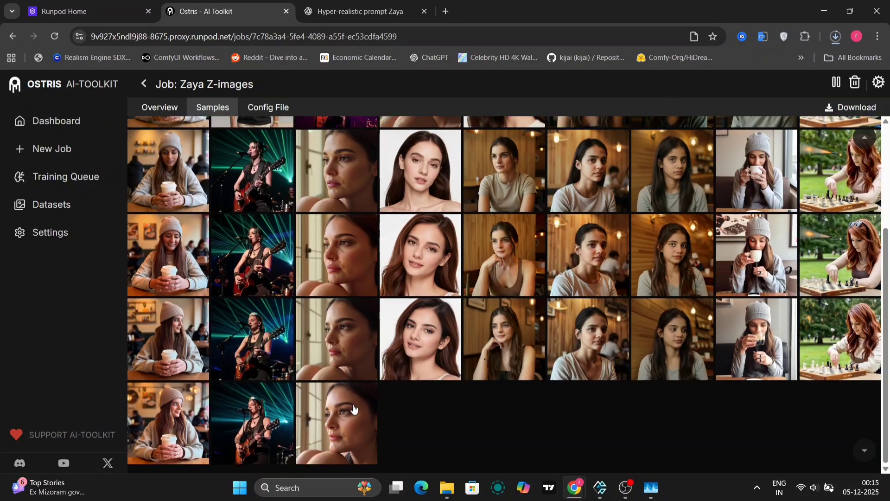
click(353, 407)
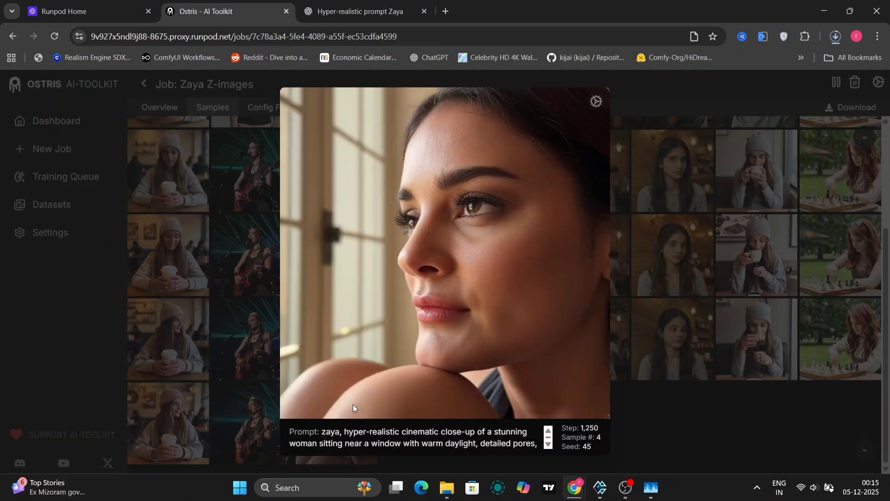
click(713, 273)
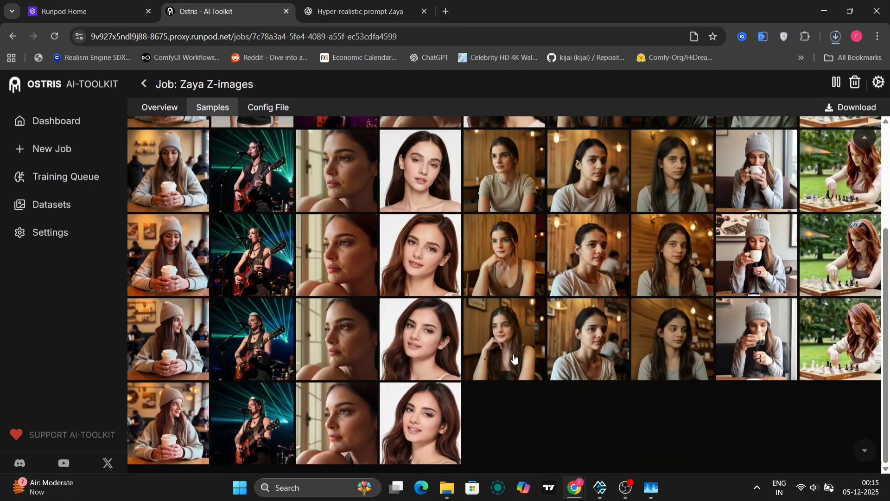
Compare the café portrait samples at steps 1,000, 750 and 500
click(510, 352)
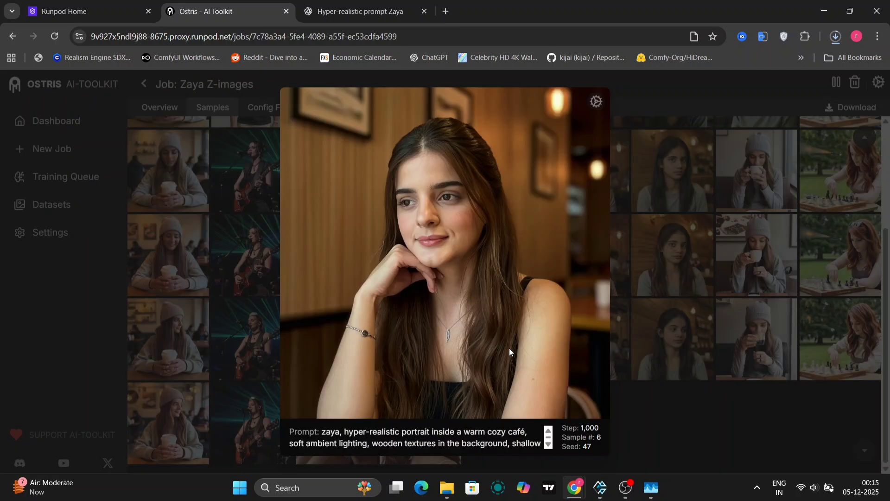
click(659, 276)
click(515, 245)
click(691, 221)
click(488, 152)
View the step 1,250 beanie café, studio portrait and window close-up samples
click(705, 186)
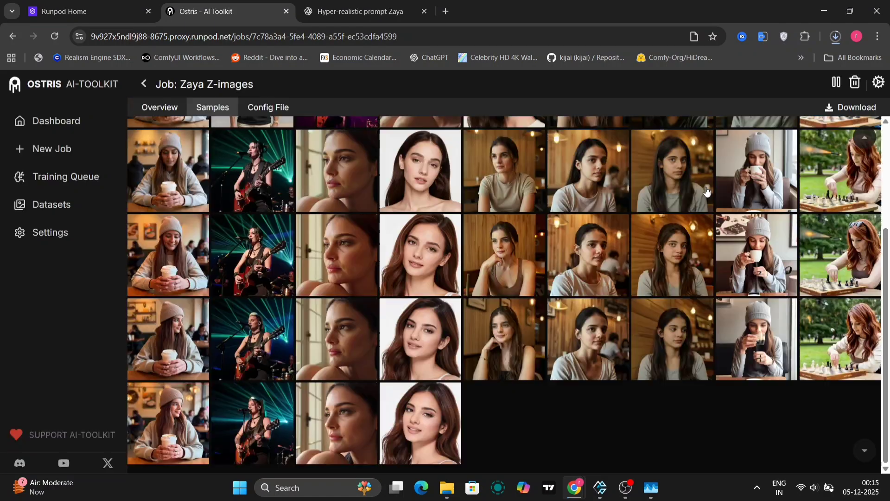
click(153, 420)
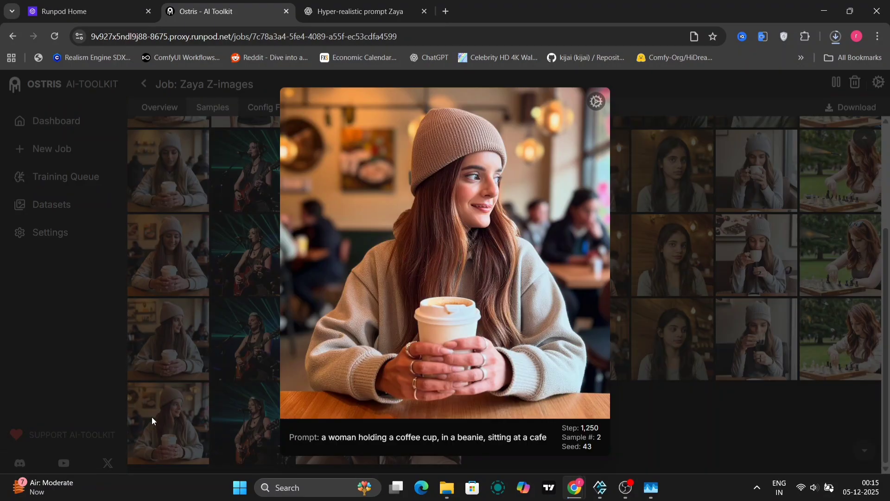
click(707, 234)
click(440, 429)
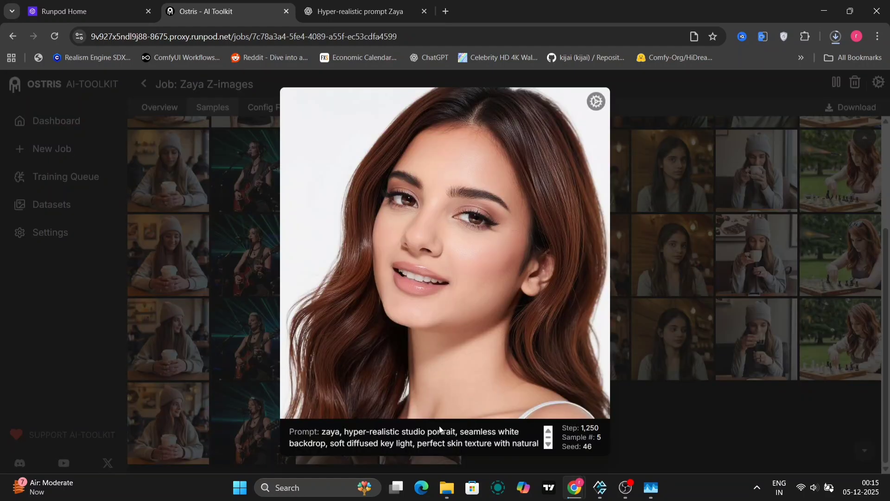
click(718, 252)
click(452, 306)
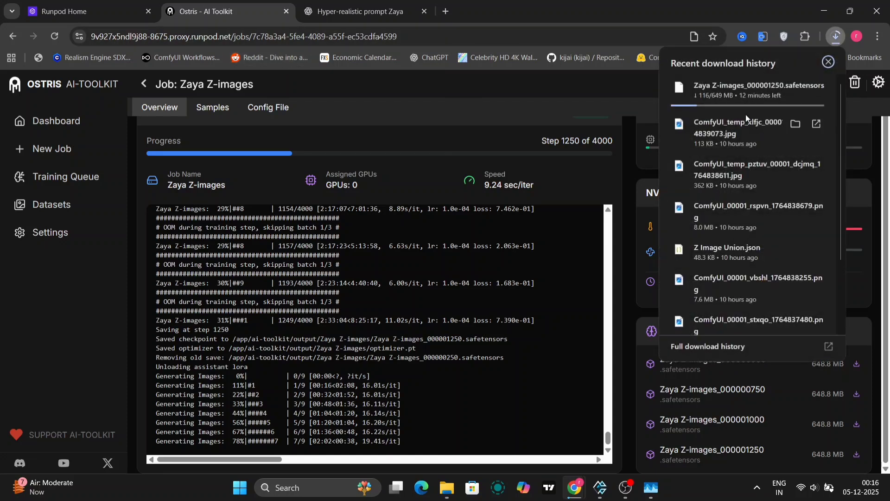
Dismiss Chrome's recent downloads list after the step 1,250 checkpoint download starts
click(492, 102)
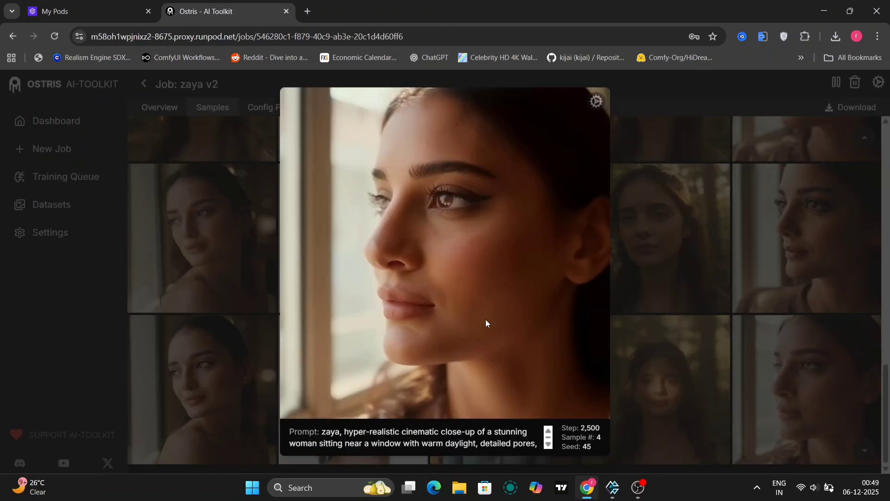
View the zaya v2 step 2,000 sample for prompt 5, then close it
click(692, 202)
click(165, 404)
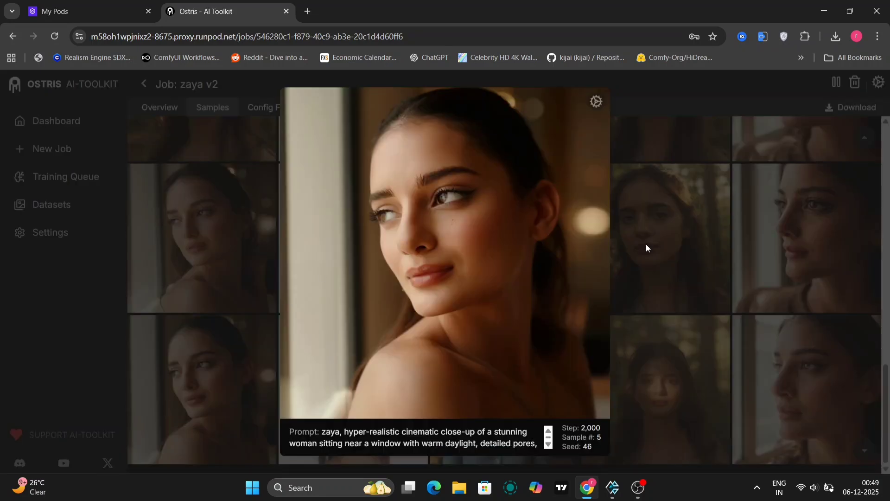
click(667, 255)
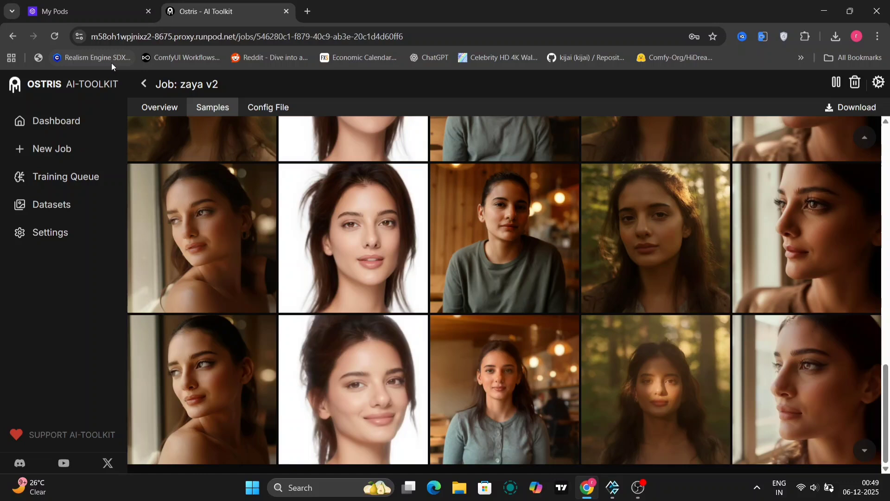
Start a new training job, choose Z-Image De-Turbo as the architecture, then revert to Flex.1
click(144, 85)
click(402, 149)
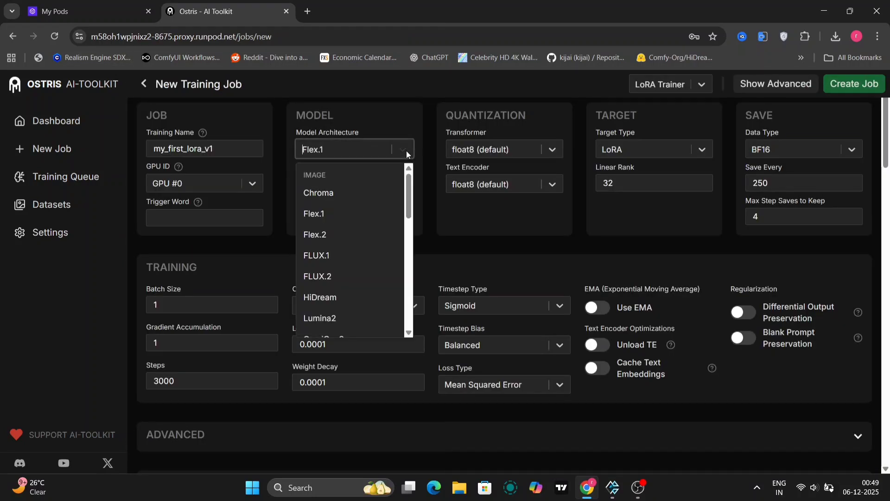
scroll(351, 275, down, 10)
scroll(352, 278, up, 4)
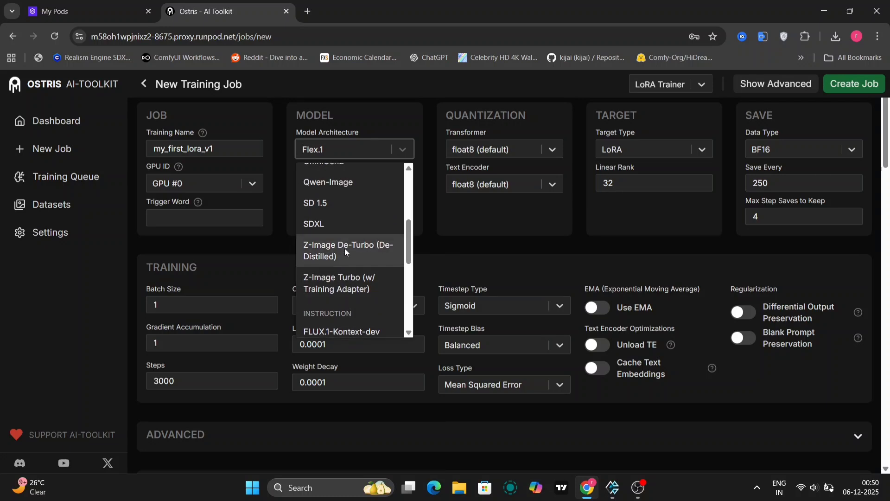
click(344, 249)
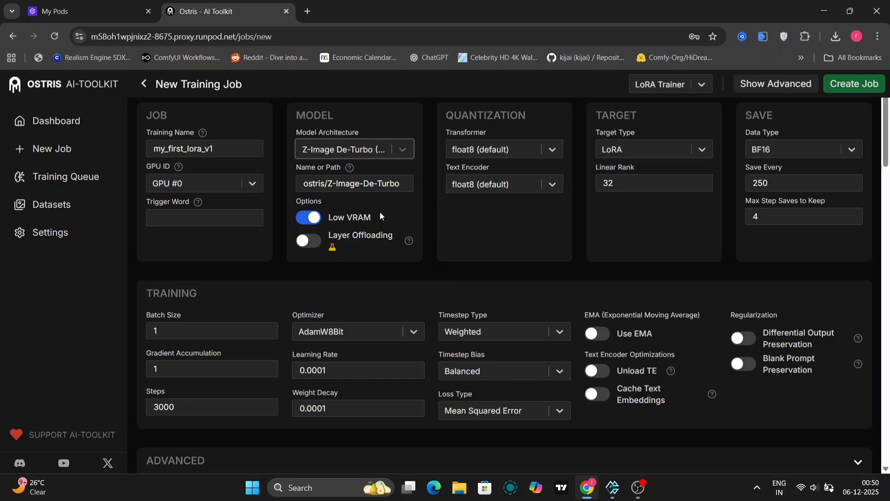
key(BackSpace)
key(Down)
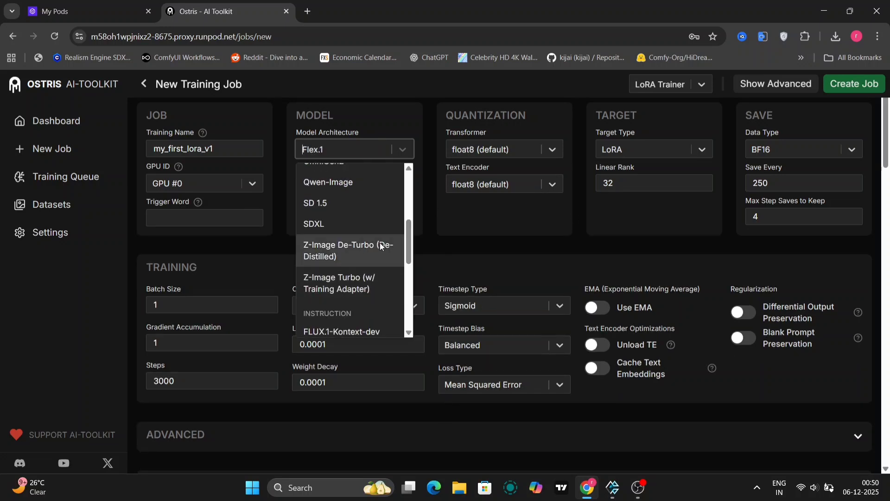